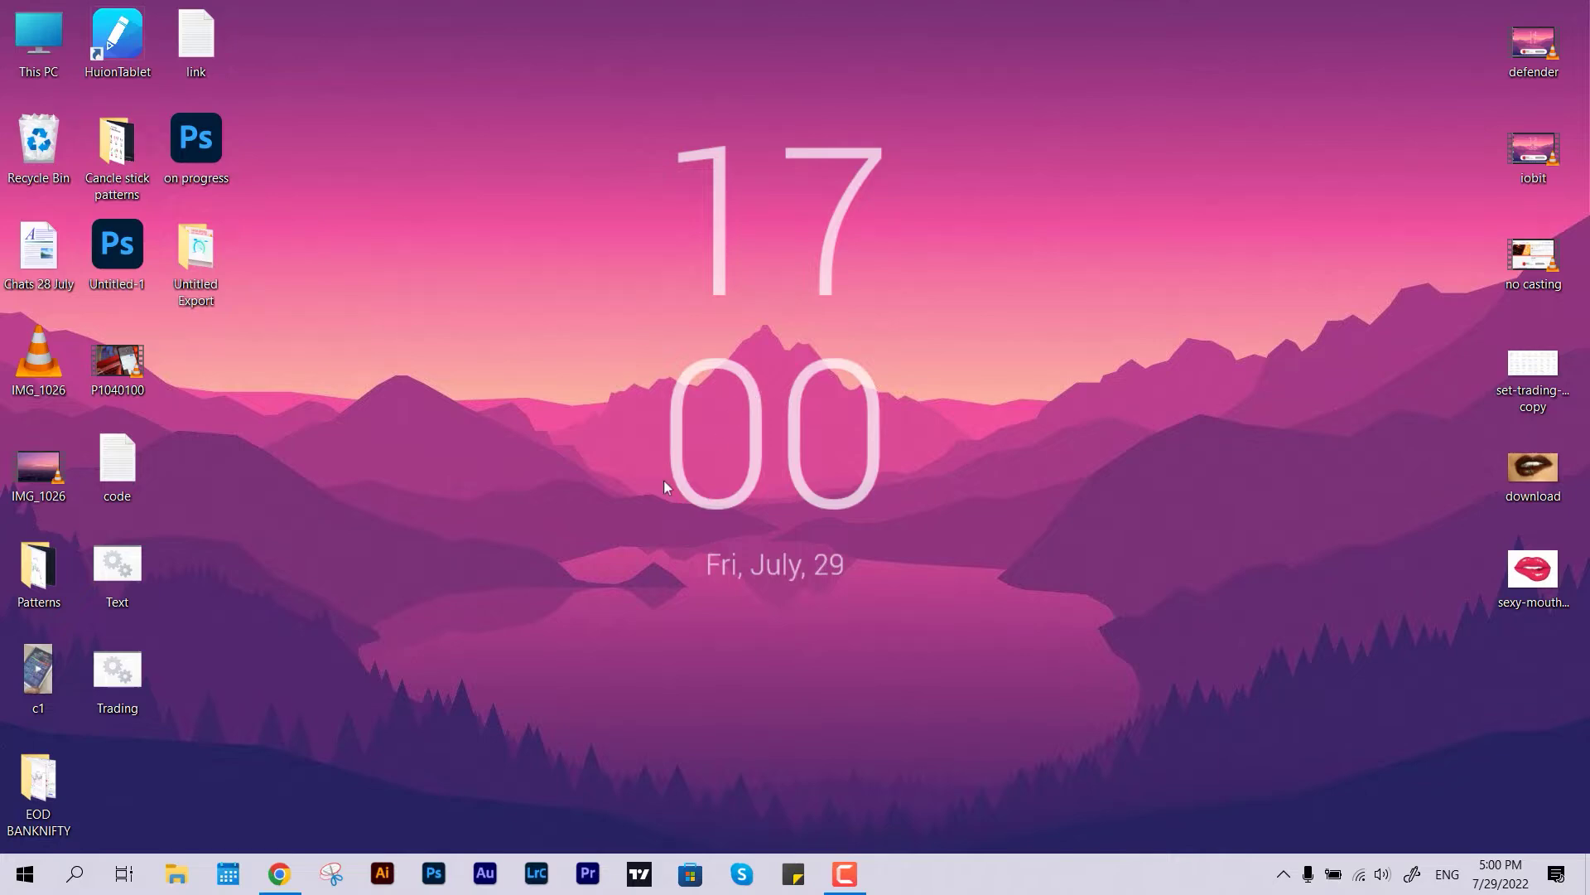
# - Bring up the 'faster dns ranking' results and highlight the Google and Quad9 DNS entries
pyautogui.click(279, 874)
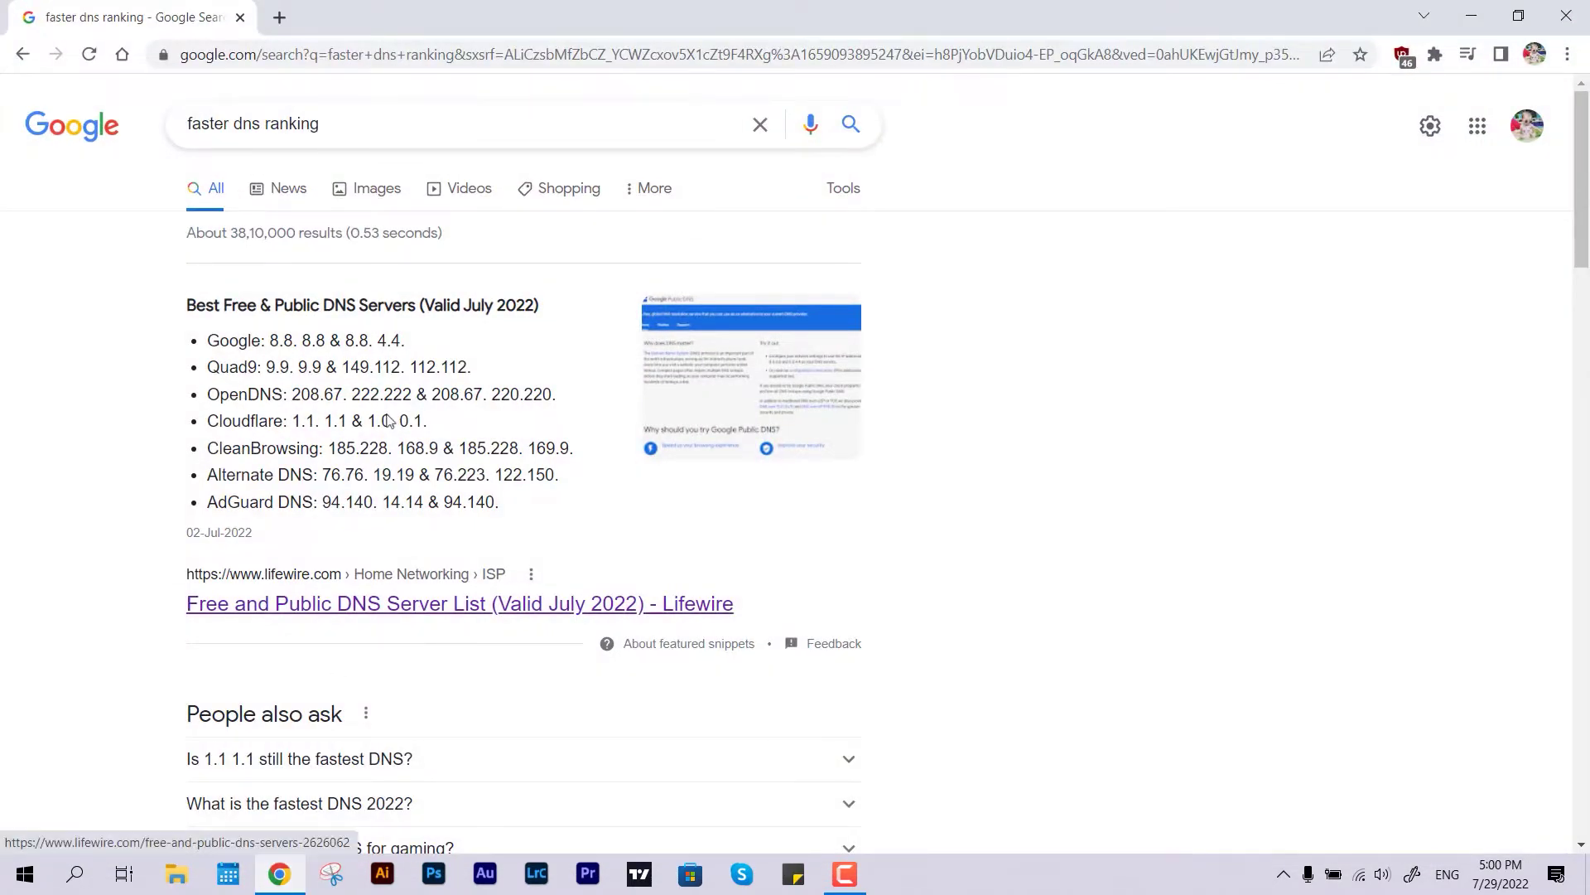
pyautogui.moveTo(327, 124); pyautogui.dragTo(142, 222)
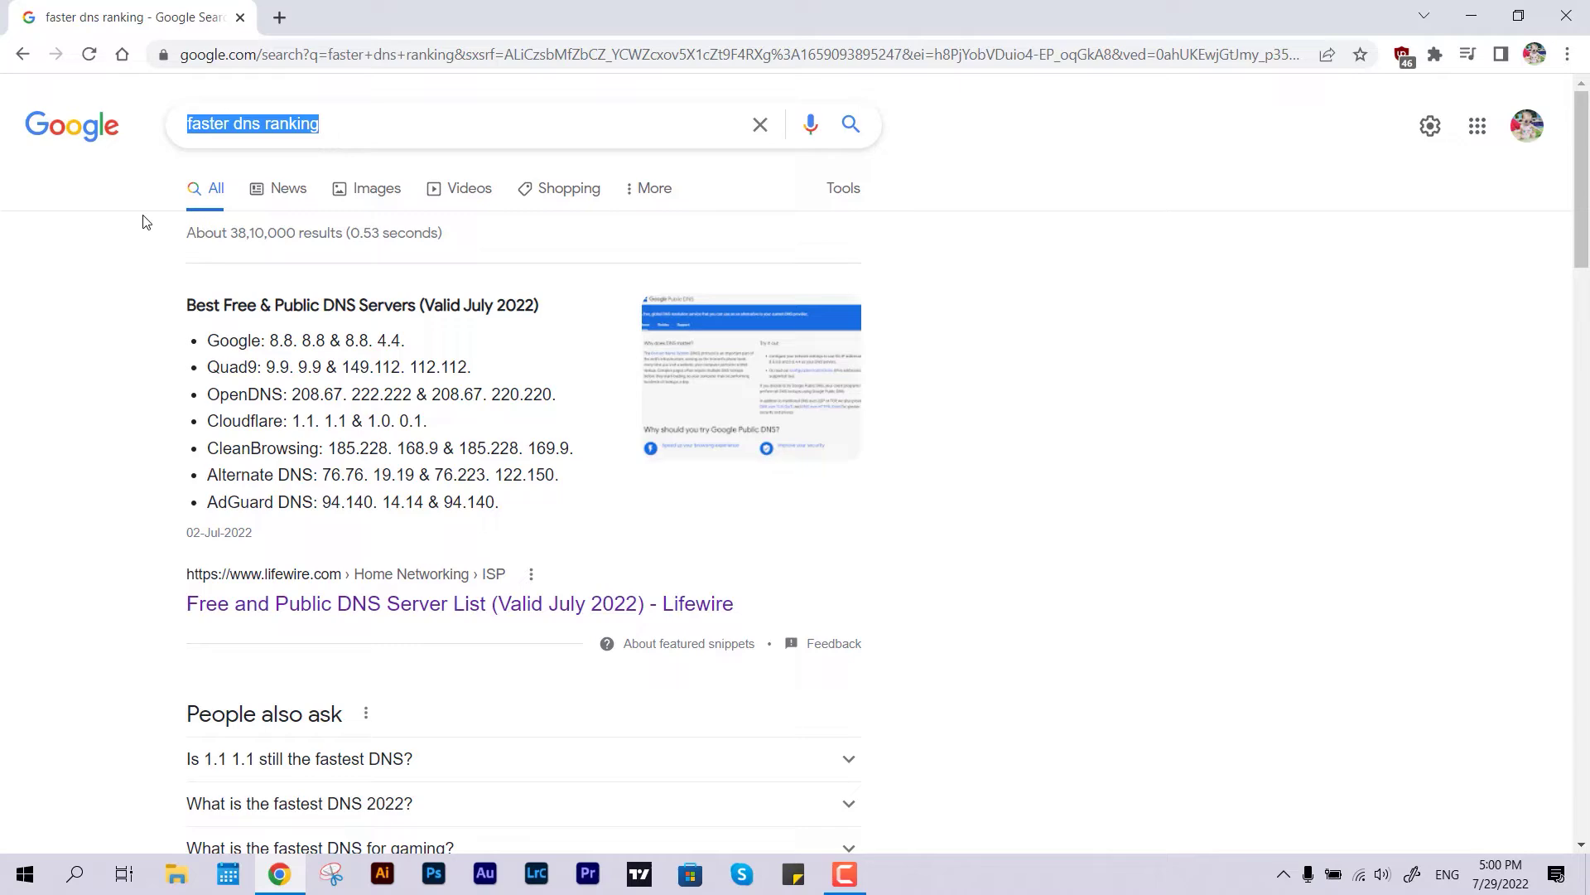
pyautogui.moveTo(187, 305); pyautogui.dragTo(352, 335)
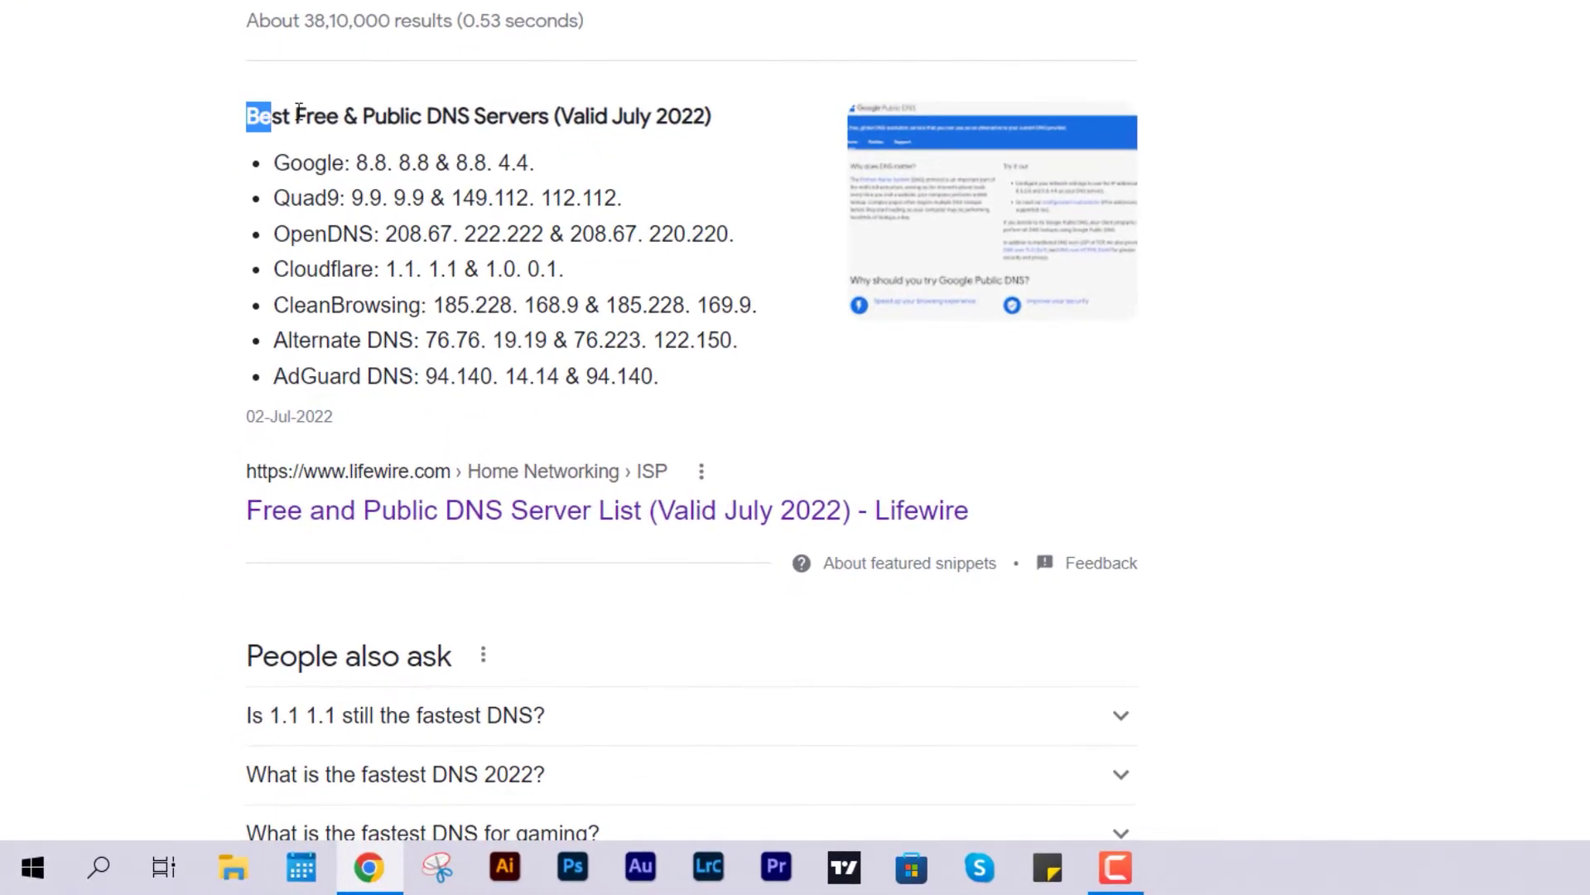
pyautogui.moveTo(466, 154); pyautogui.dragTo(527, 199)
pyautogui.click(380, 276)
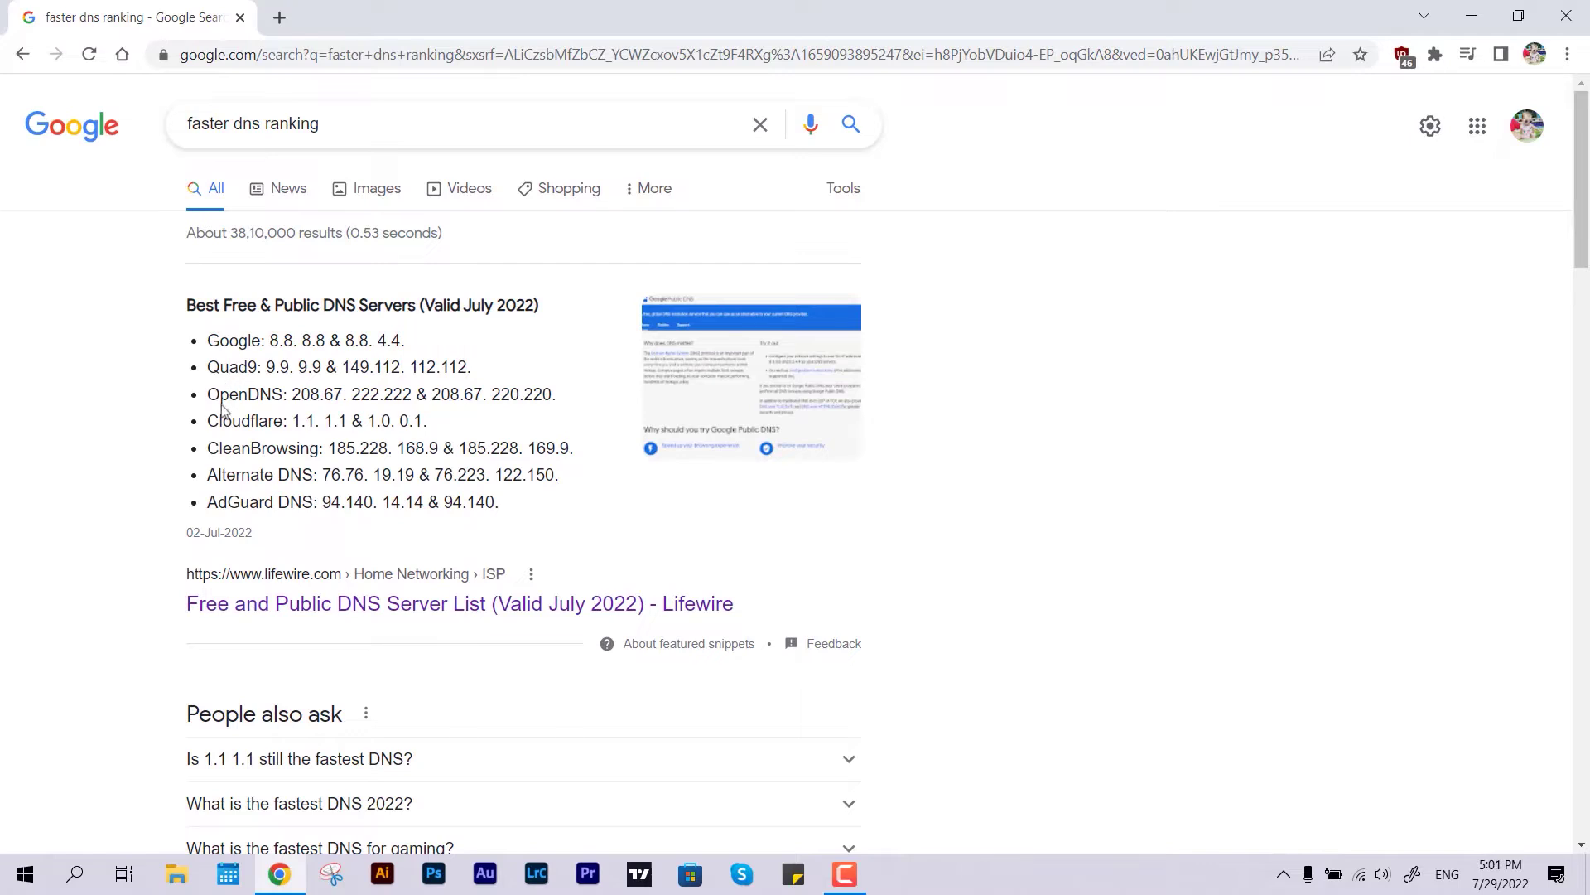
# - Highlight the Cloudflare, Google 8.8.8.8/8.8.4.4 and OpenDNS entries in the featured snippet
pyautogui.moveTo(211, 421); pyautogui.dragTo(298, 424)
pyautogui.click(300, 427)
pyautogui.moveTo(209, 340); pyautogui.dragTo(428, 332)
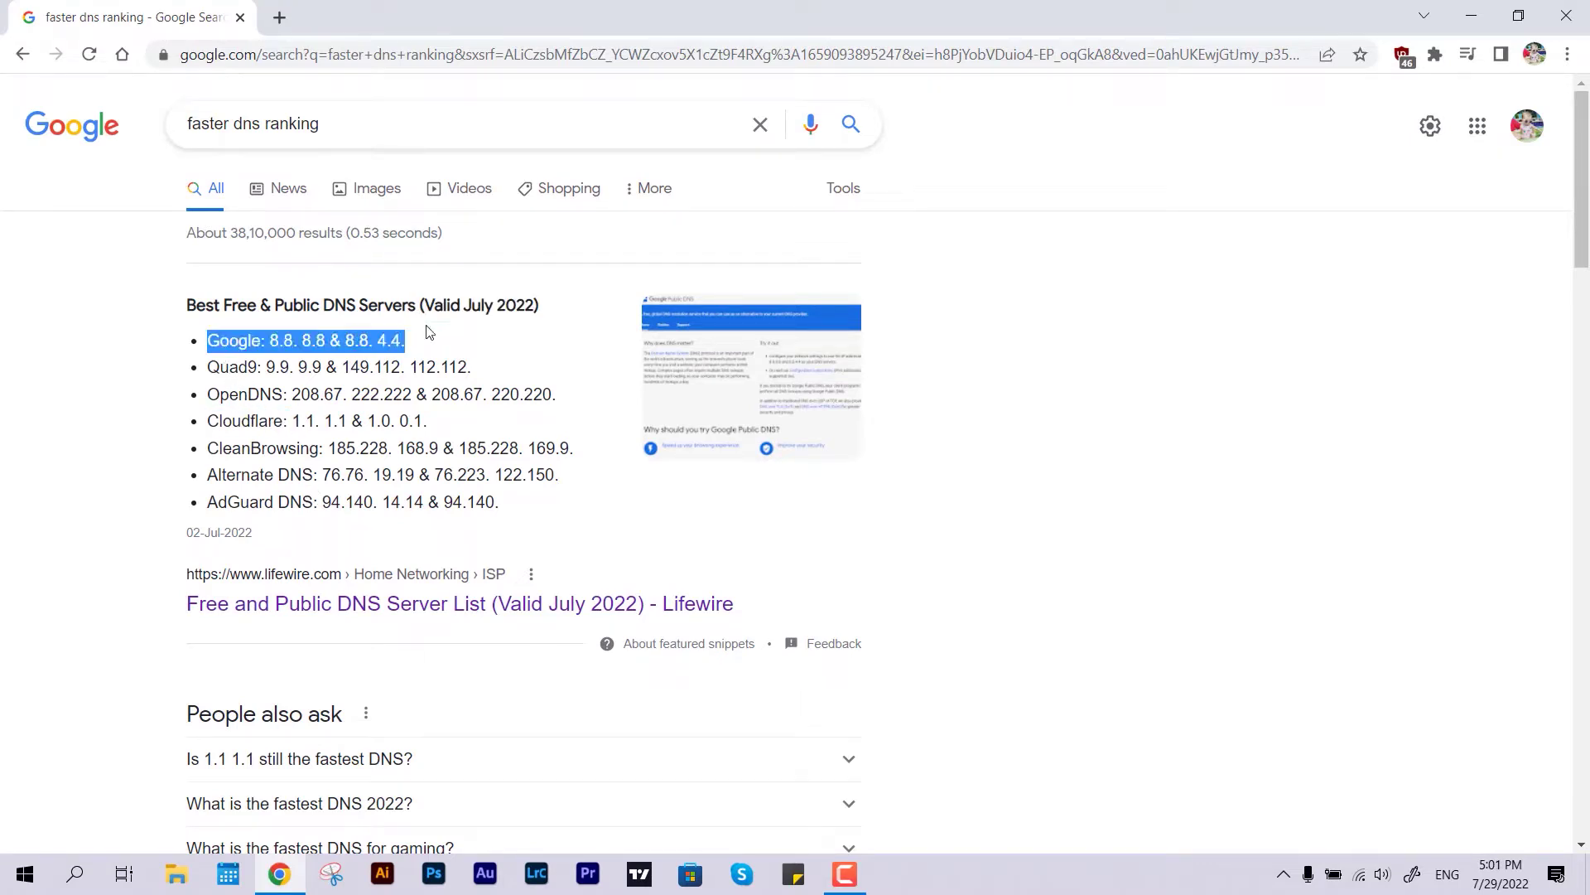
pyautogui.moveTo(556, 395); pyautogui.dragTo(386, 387)
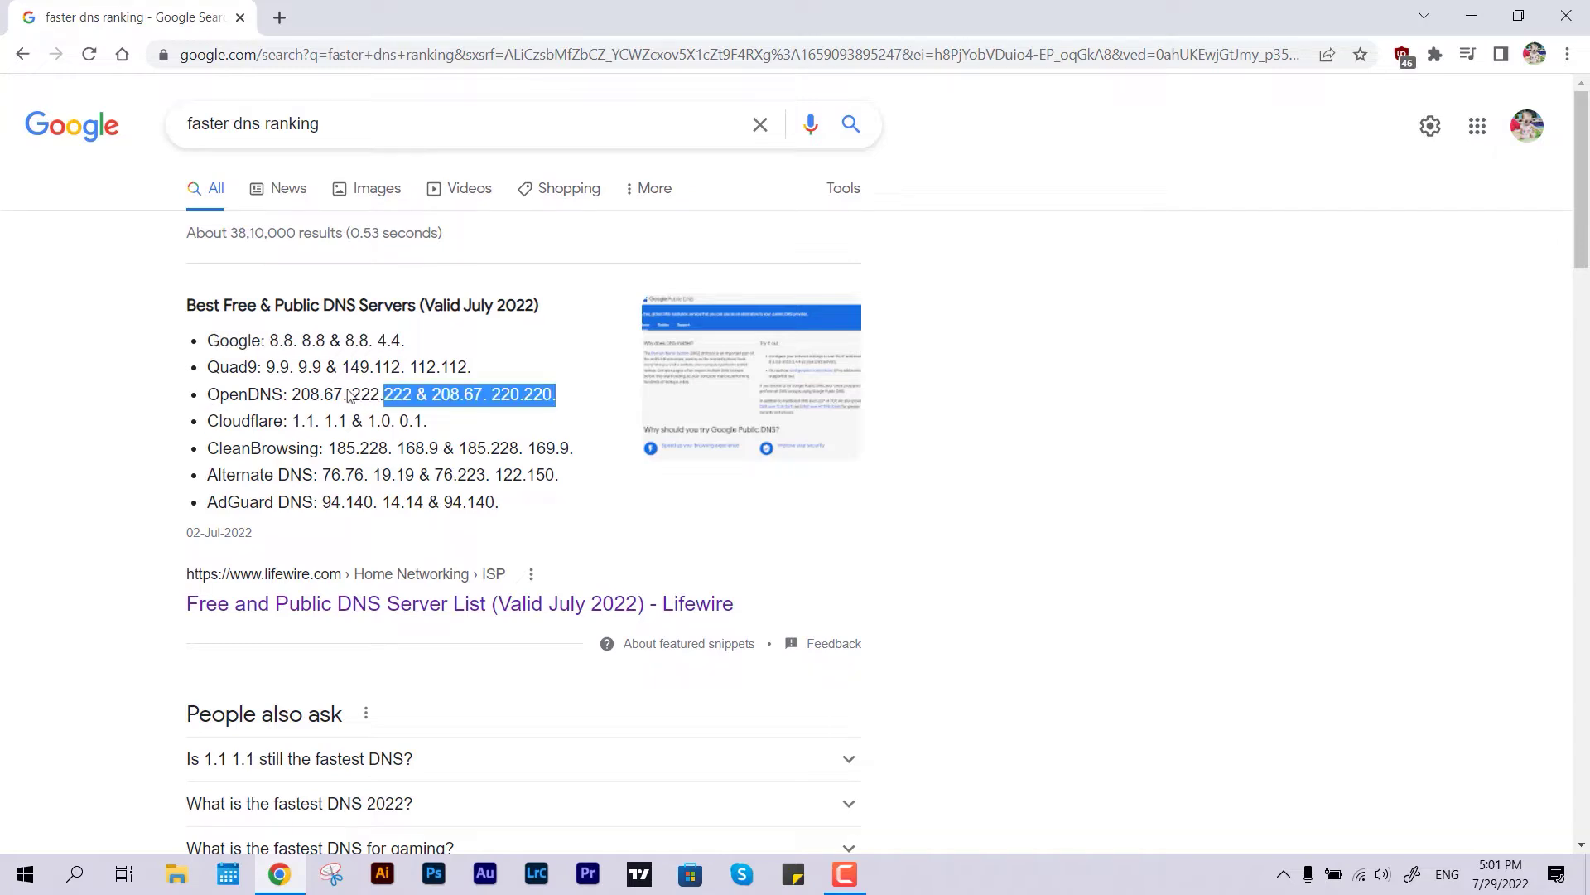
pyautogui.click(223, 399)
pyautogui.moveTo(215, 391); pyautogui.dragTo(207, 350)
pyautogui.click(354, 395)
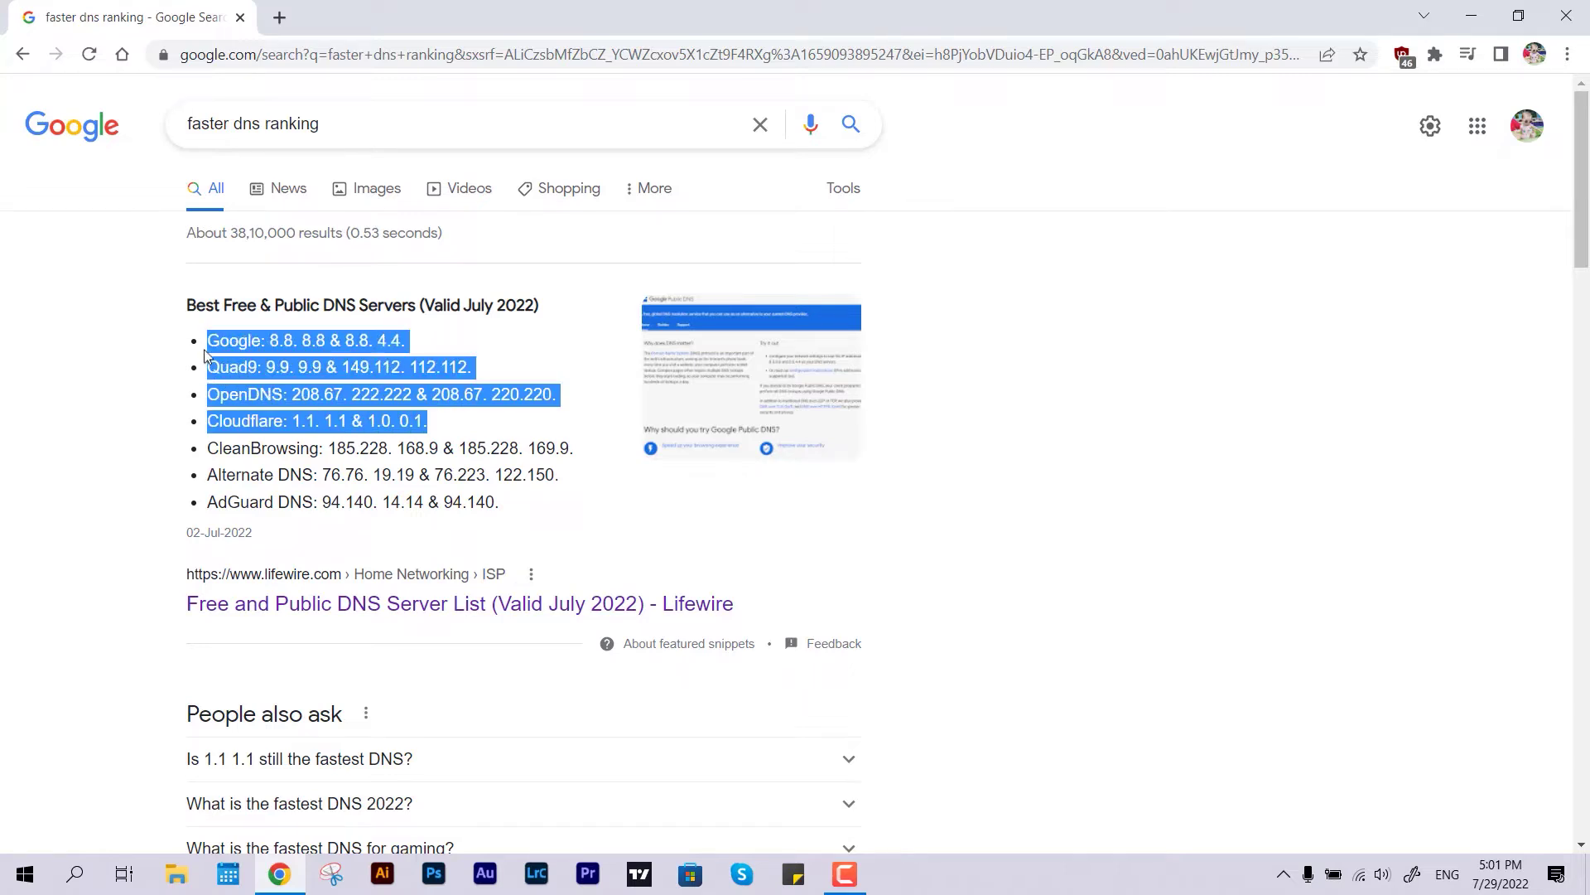
pyautogui.click(323, 393)
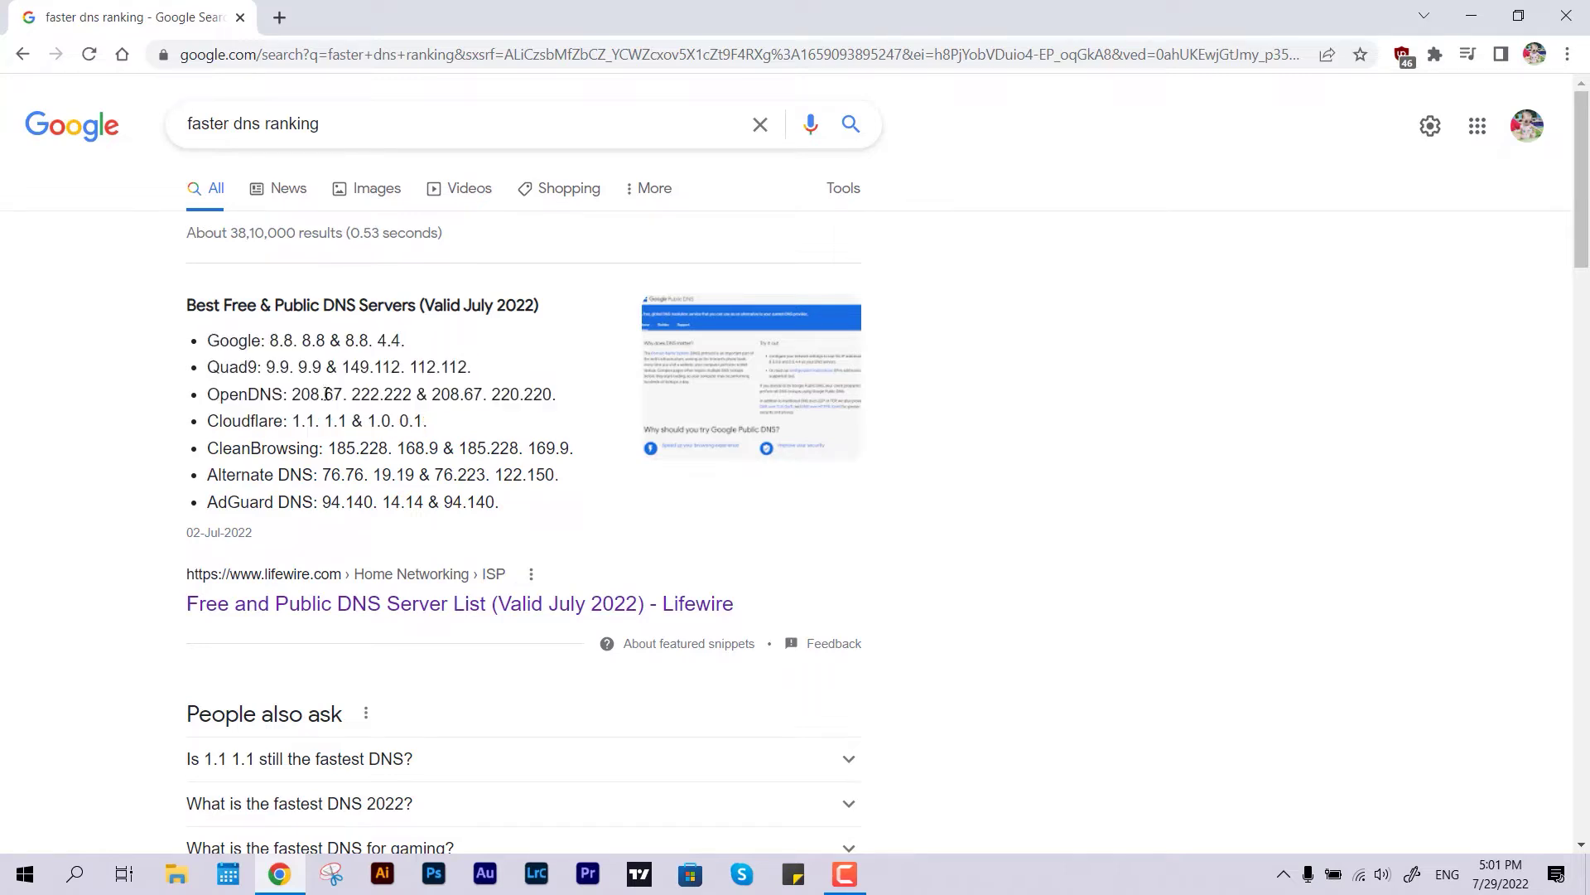
# - Load the router login page at 192.168.0.1 in a new browser tab
pyautogui.click(279, 17)
pyautogui.write('192')
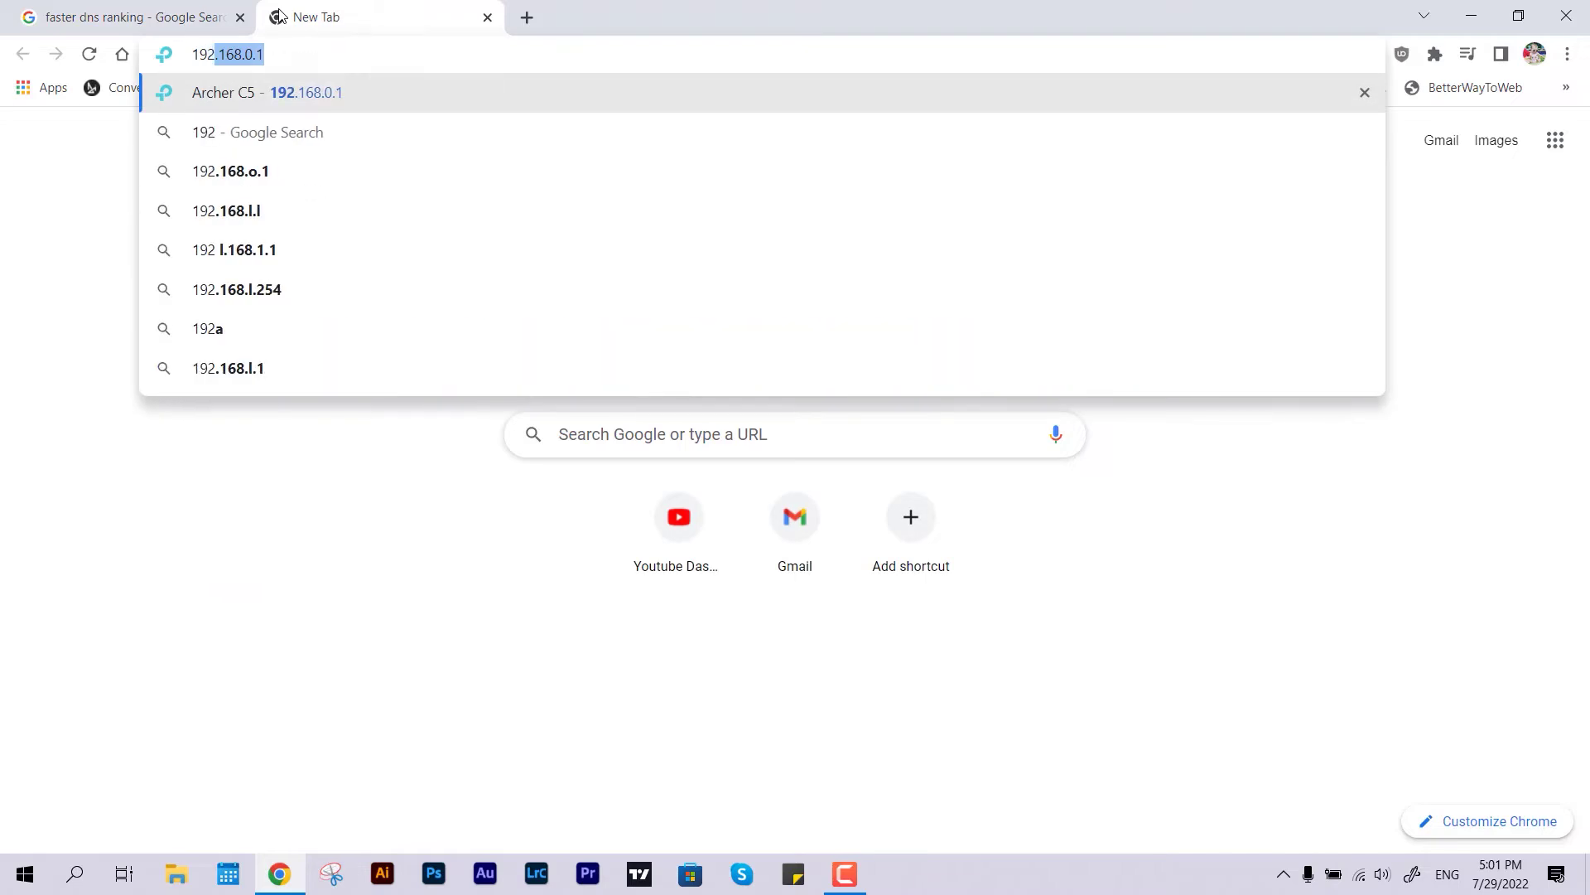
pyautogui.press('Return')
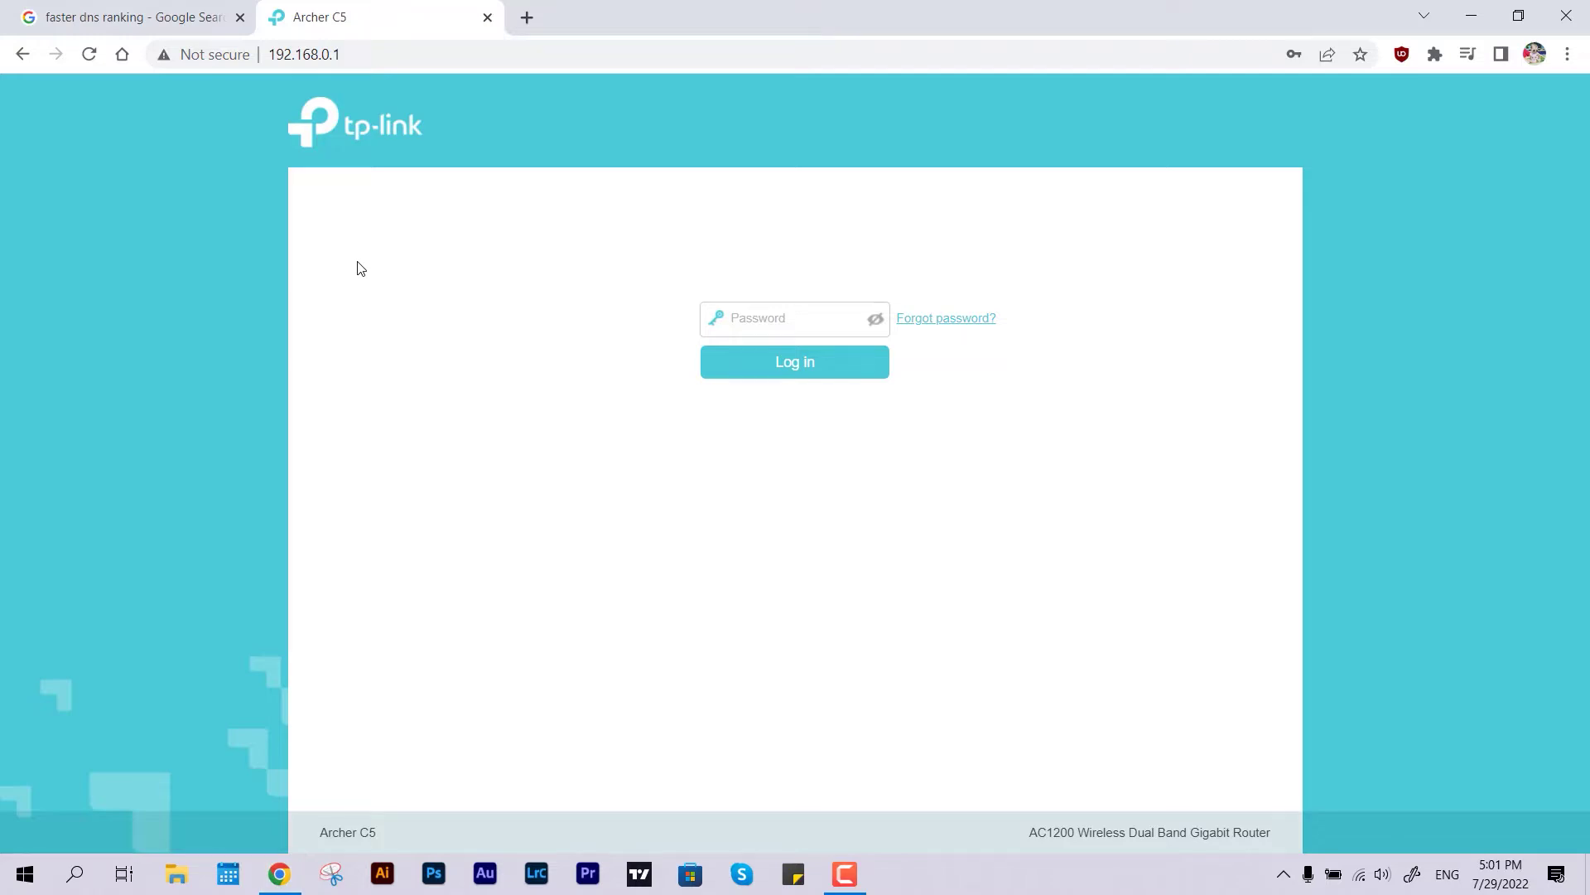
# - Launch Command Prompt from the Run box with cmd
pyautogui.press('super+r')
pyautogui.write('cmd')
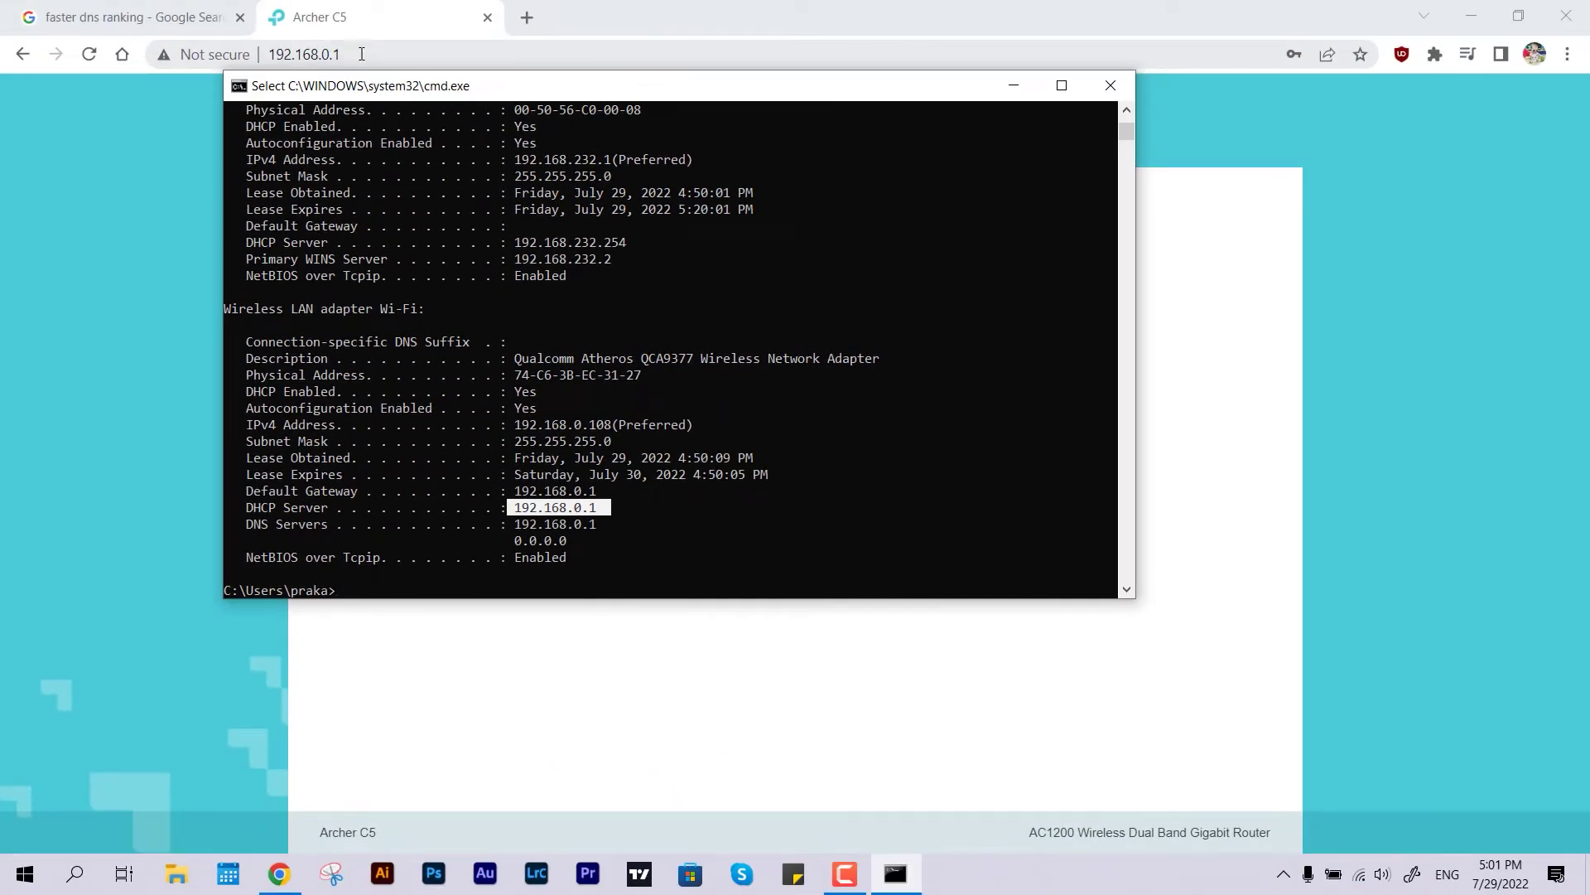
# - Reload 192.168.0.1 and log in to the Archer C5 with the admin password, declining to save it
pyautogui.click(419, 53)
pyautogui.press('Return')
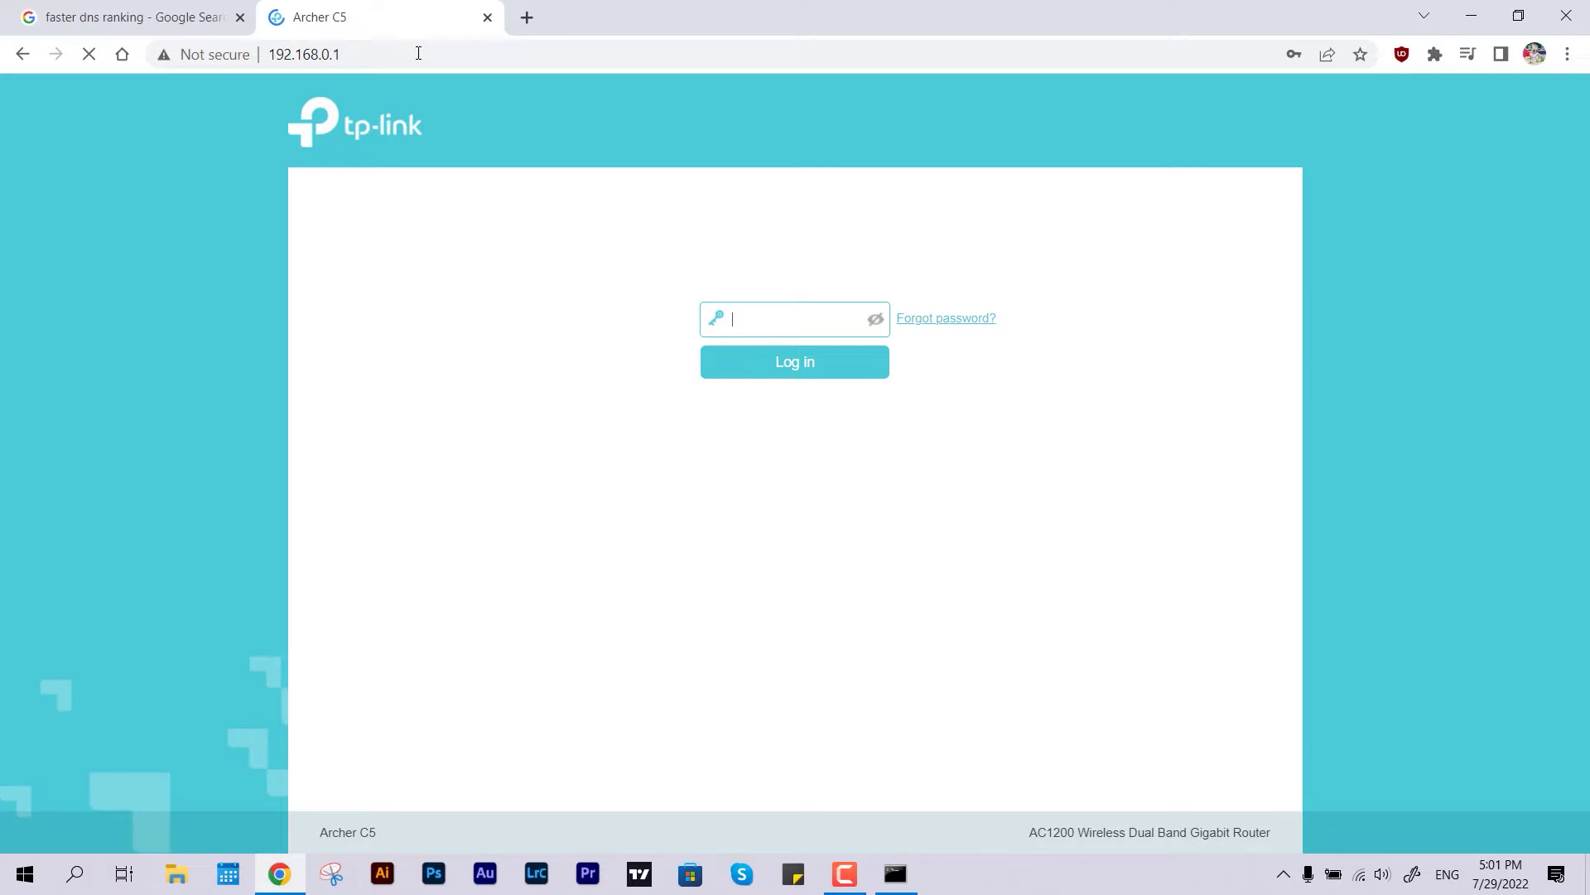
pyautogui.click(746, 319)
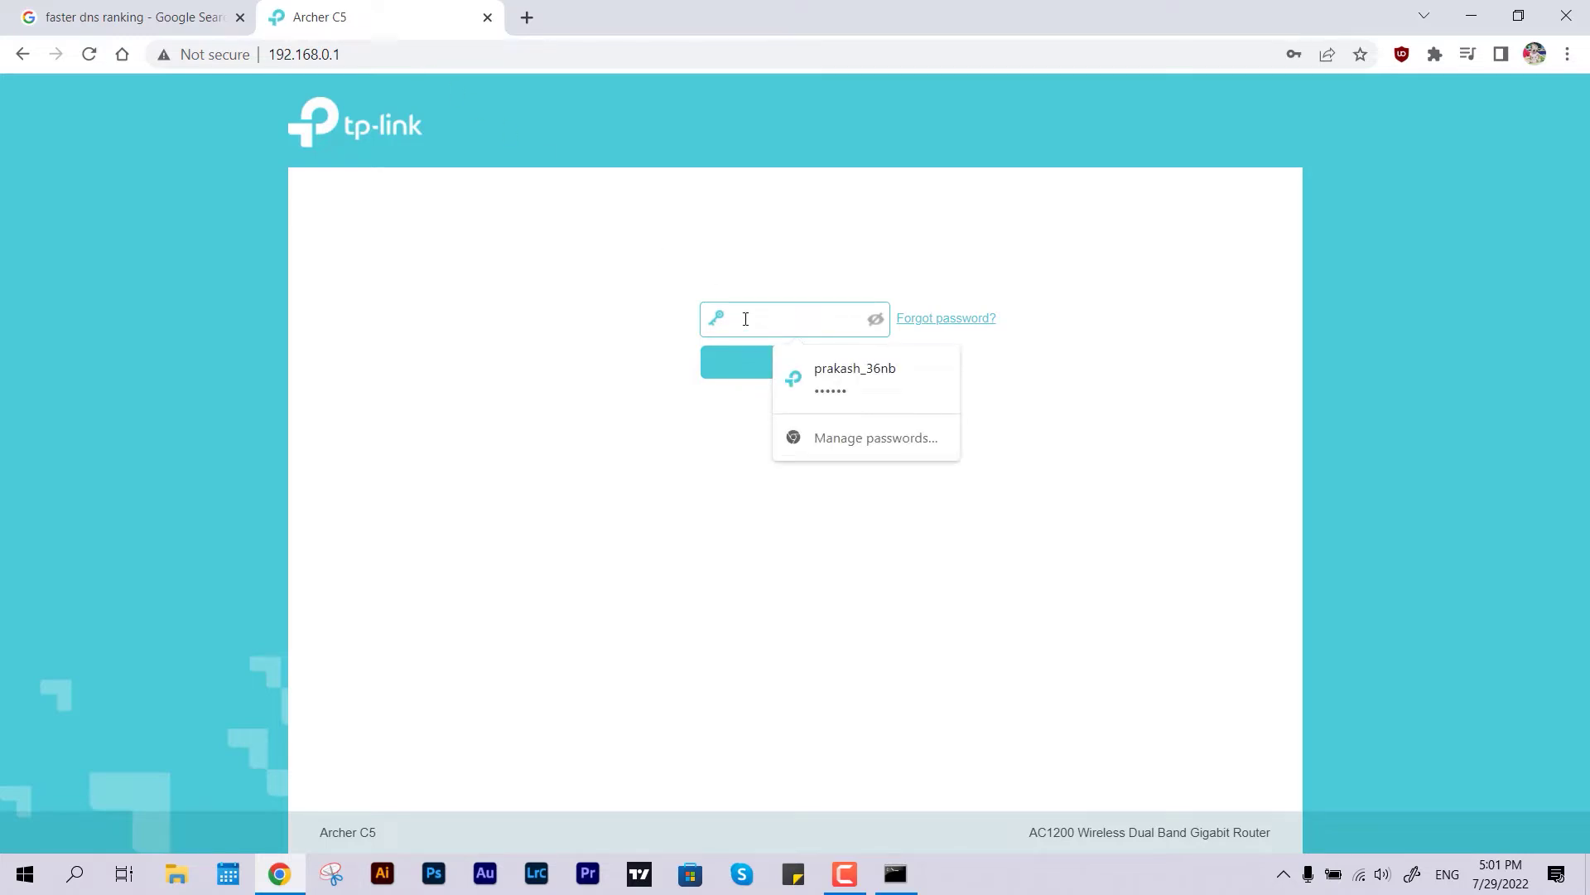
pyautogui.write('••')
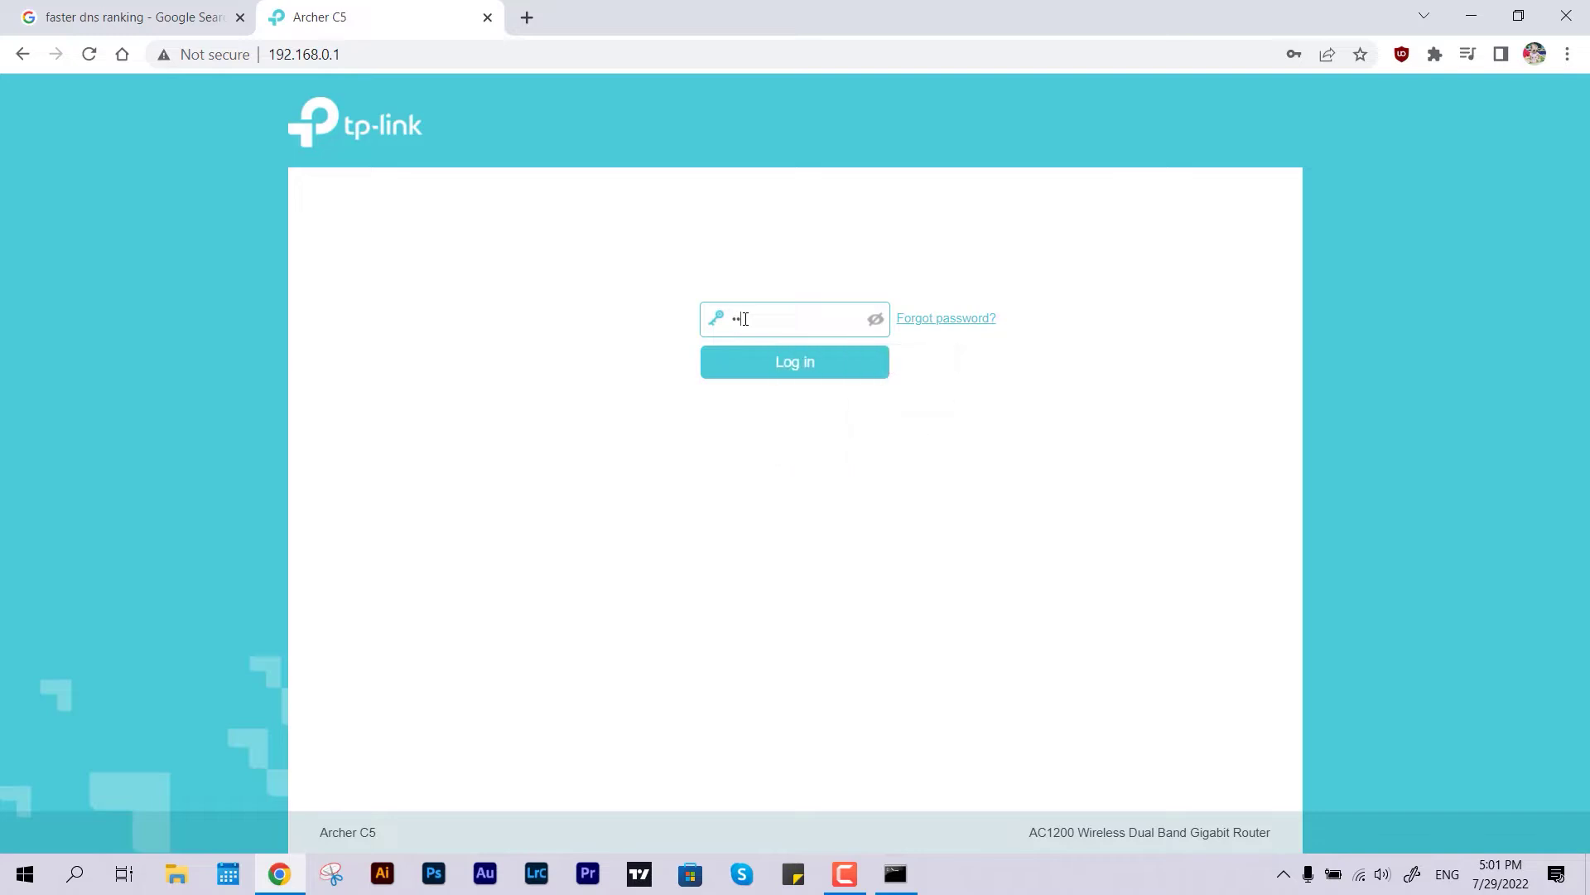
pyautogui.press('Return')
pyautogui.click(1317, 346)
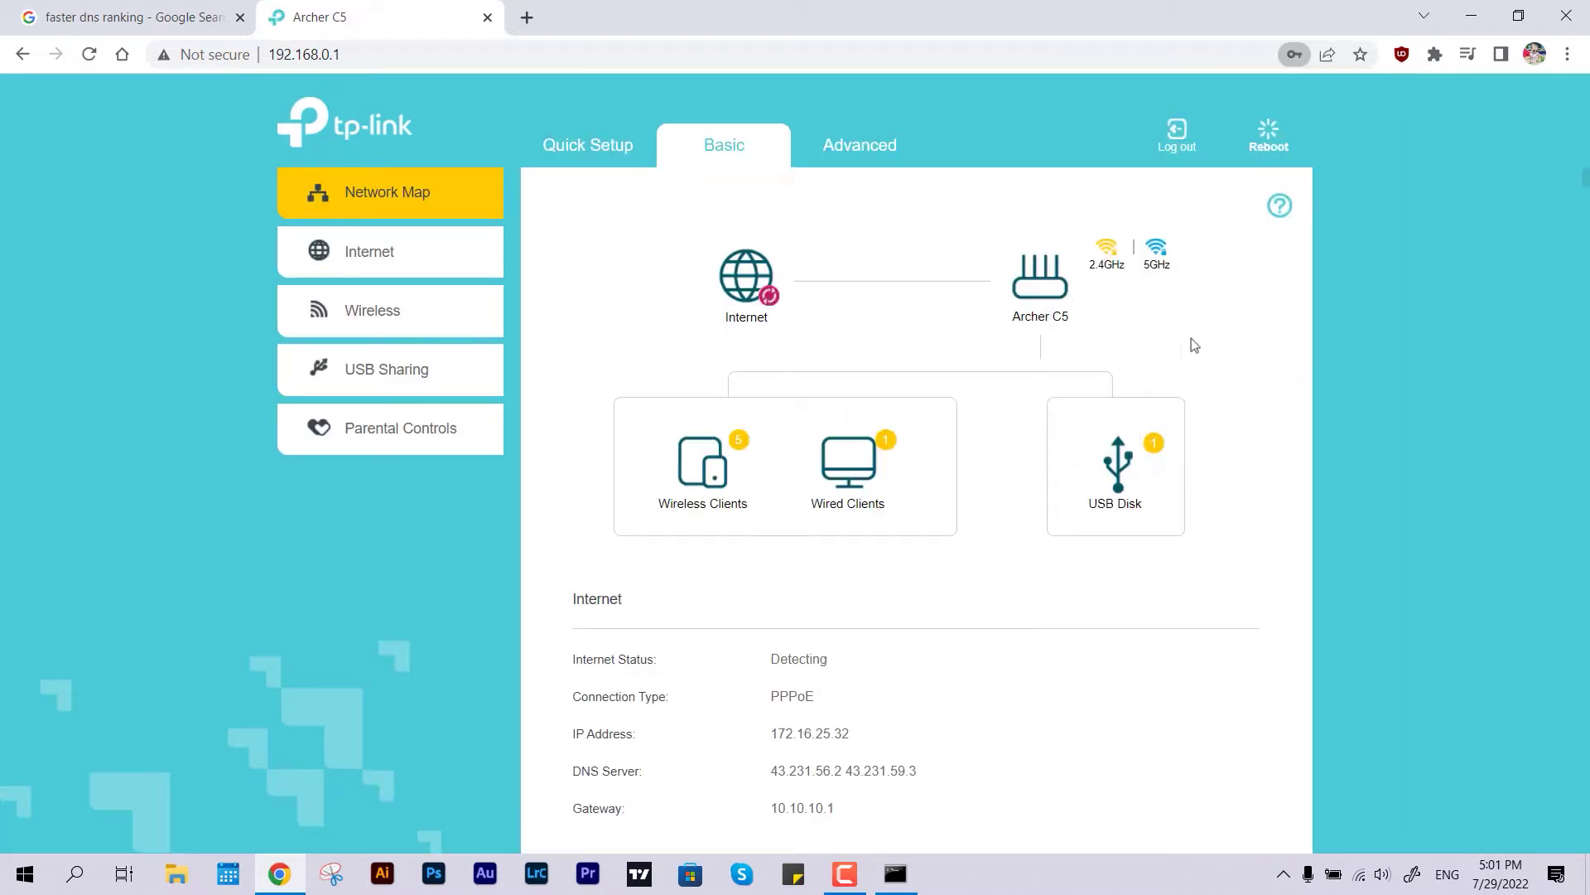
# - Highlight the current internet DNS servers 43.231.56.2 and 43.231.59.3 on the Network Map
pyautogui.scroll(-1, 669, 318)
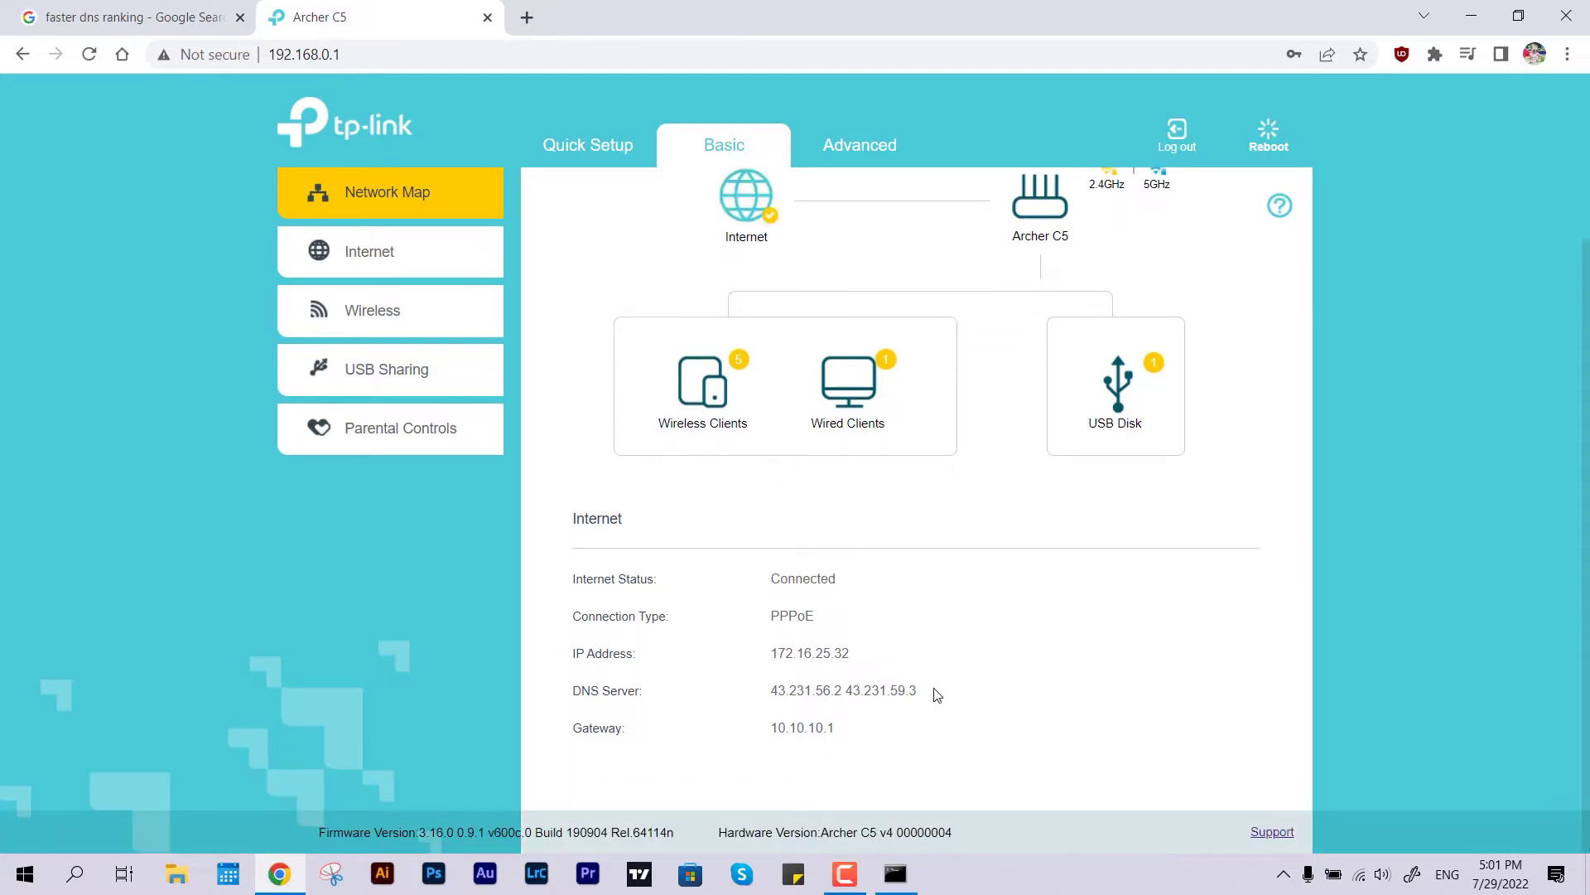
pyautogui.moveTo(936, 691); pyautogui.dragTo(769, 690)
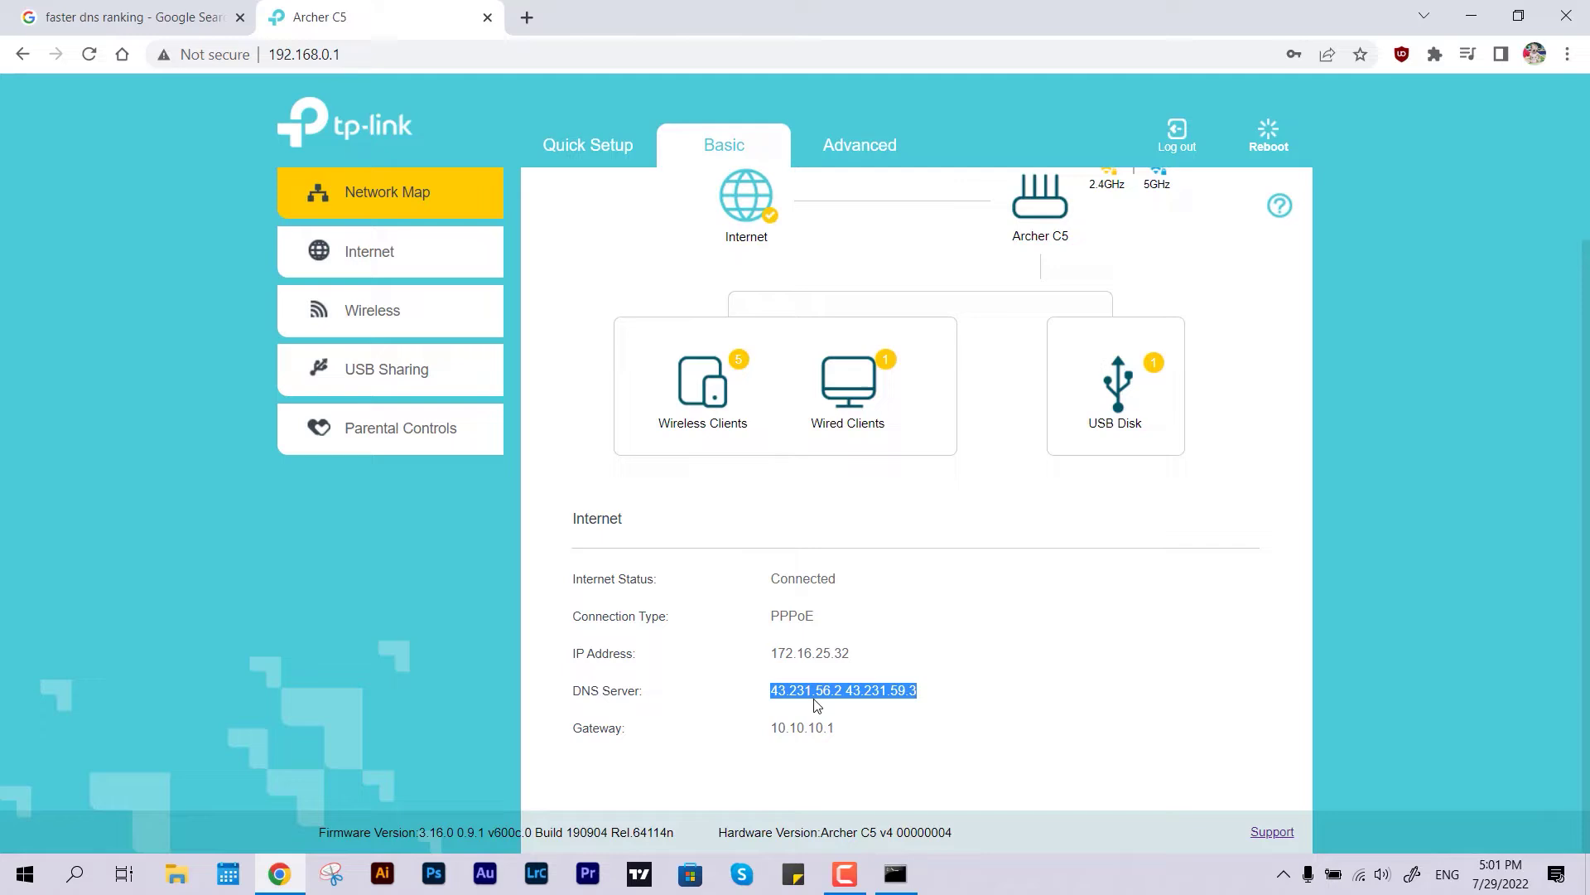
pyautogui.click(843, 695)
pyautogui.moveTo(793, 695); pyautogui.dragTo(775, 695)
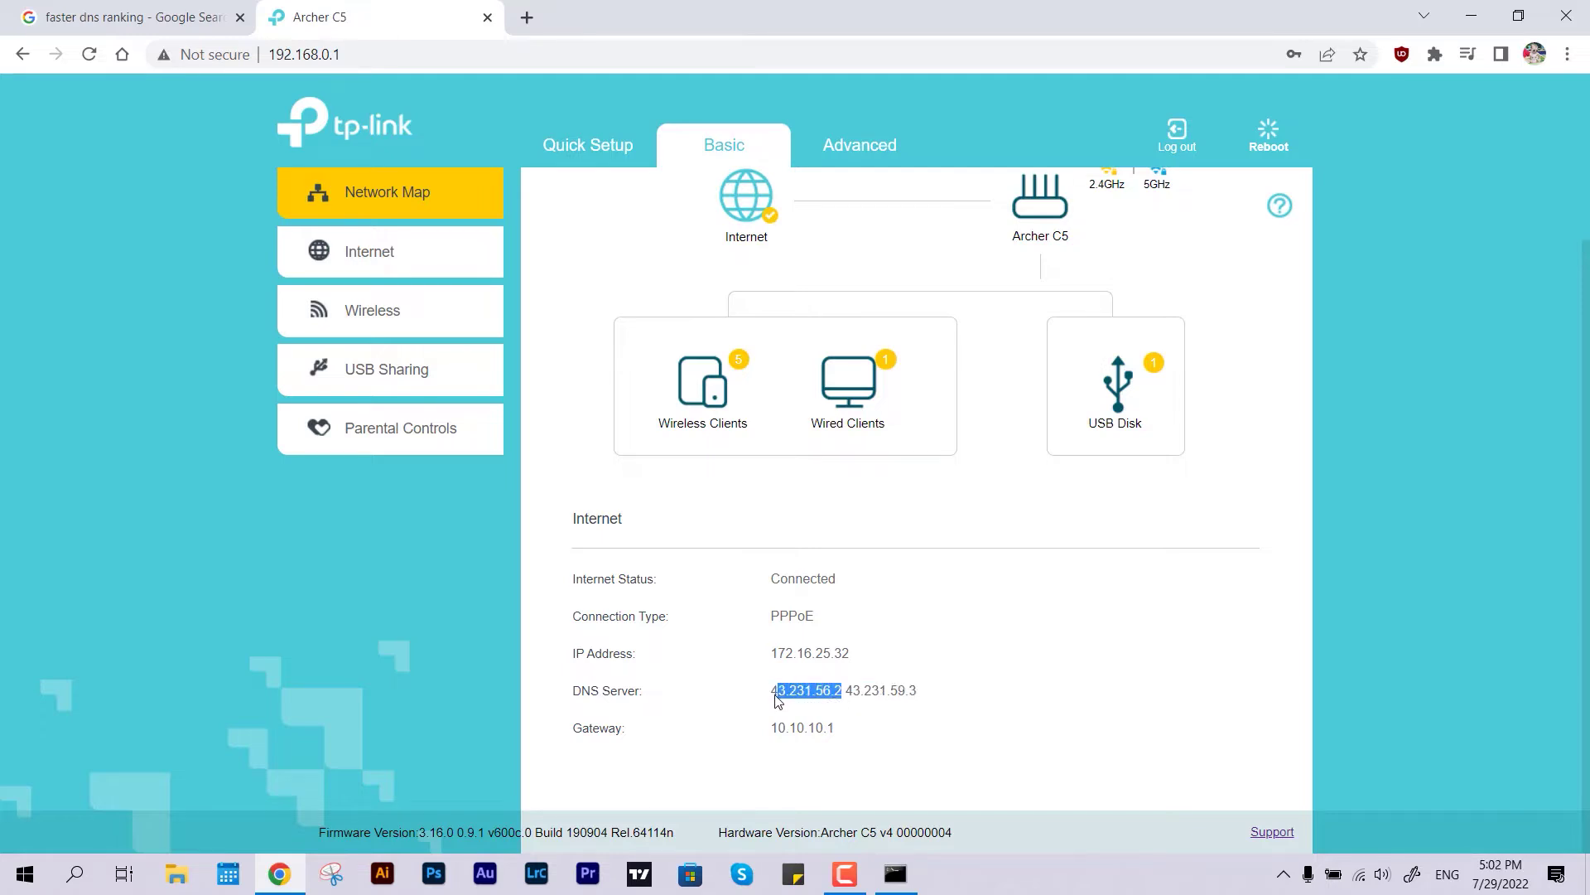
pyautogui.click(925, 698)
pyautogui.moveTo(926, 698); pyautogui.dragTo(849, 698)
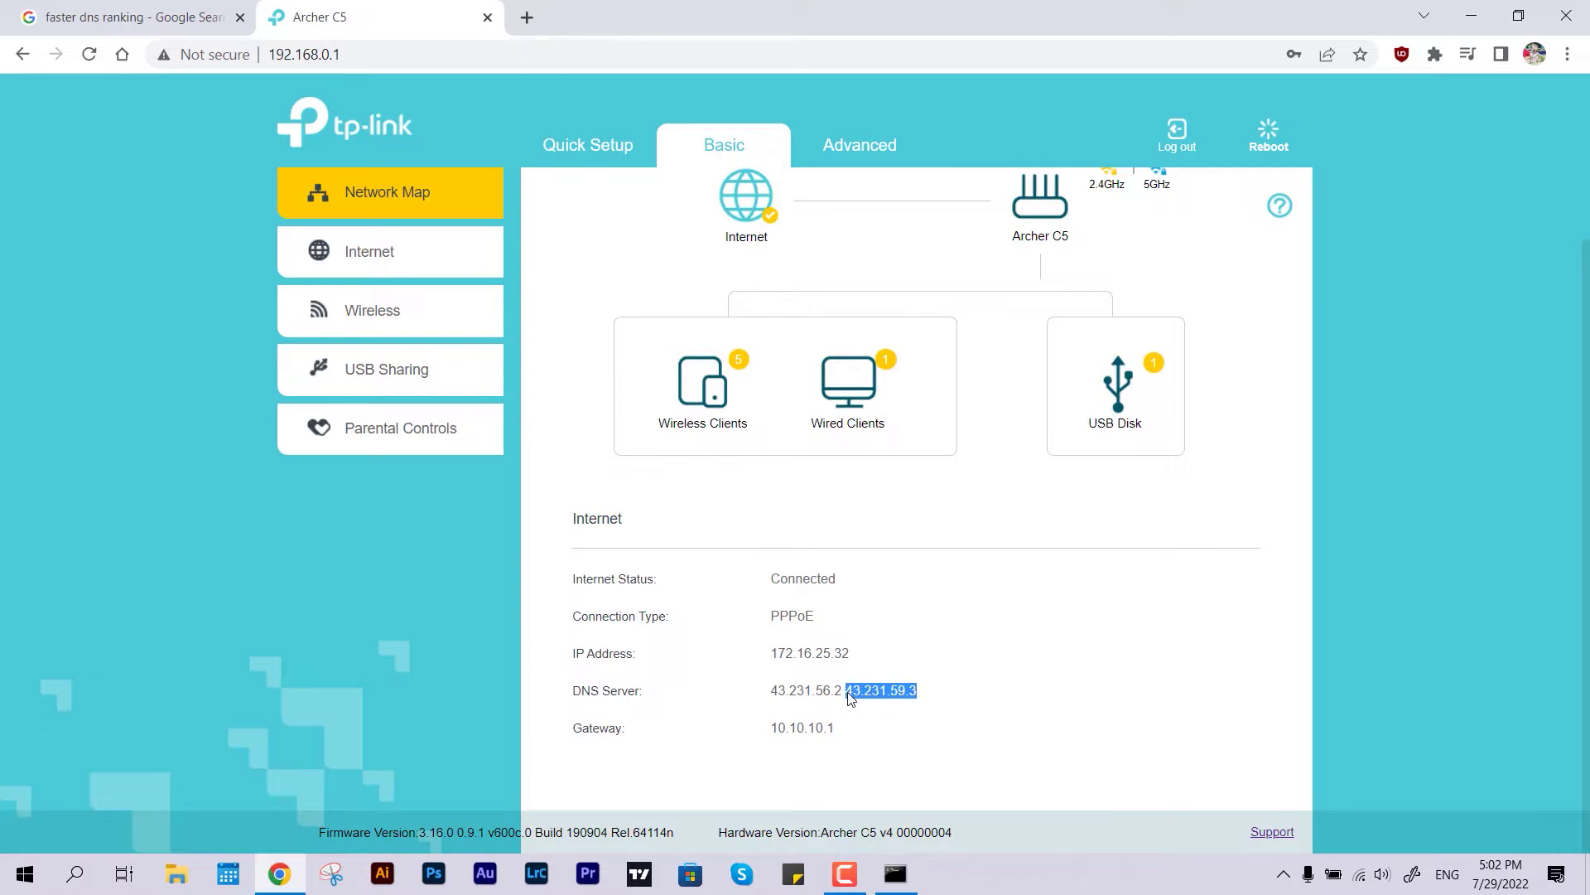
pyautogui.click(797, 688)
# - In Advanced > Network > LAN Settings, enter Primary DNS 8.8.8.8 and Secondary DNS 8.8.4.4
pyautogui.click(860, 159)
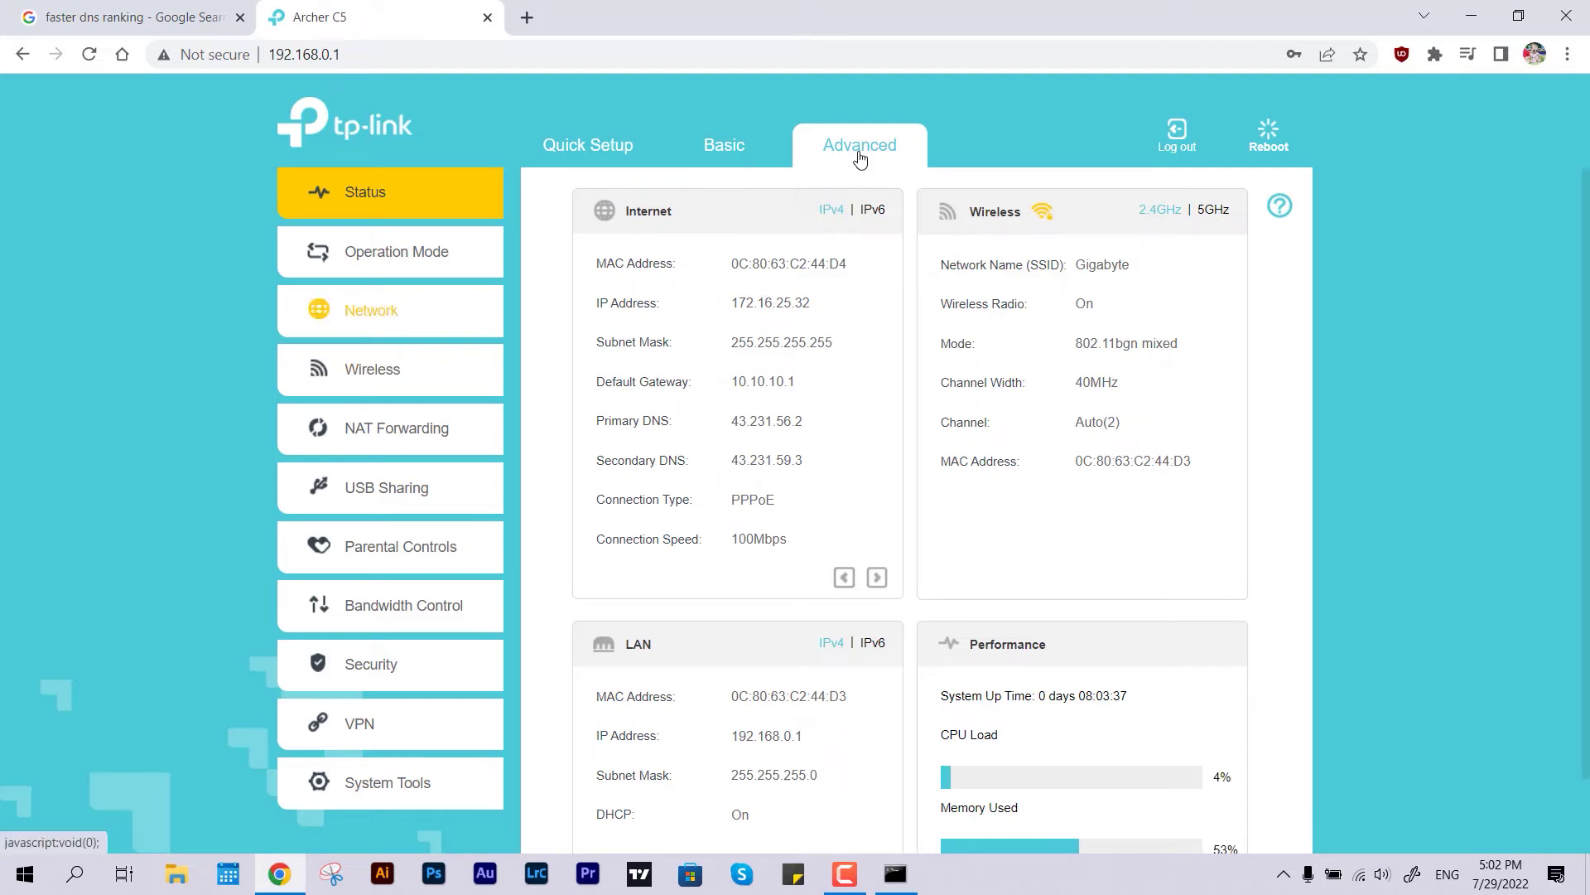
pyautogui.click(417, 310)
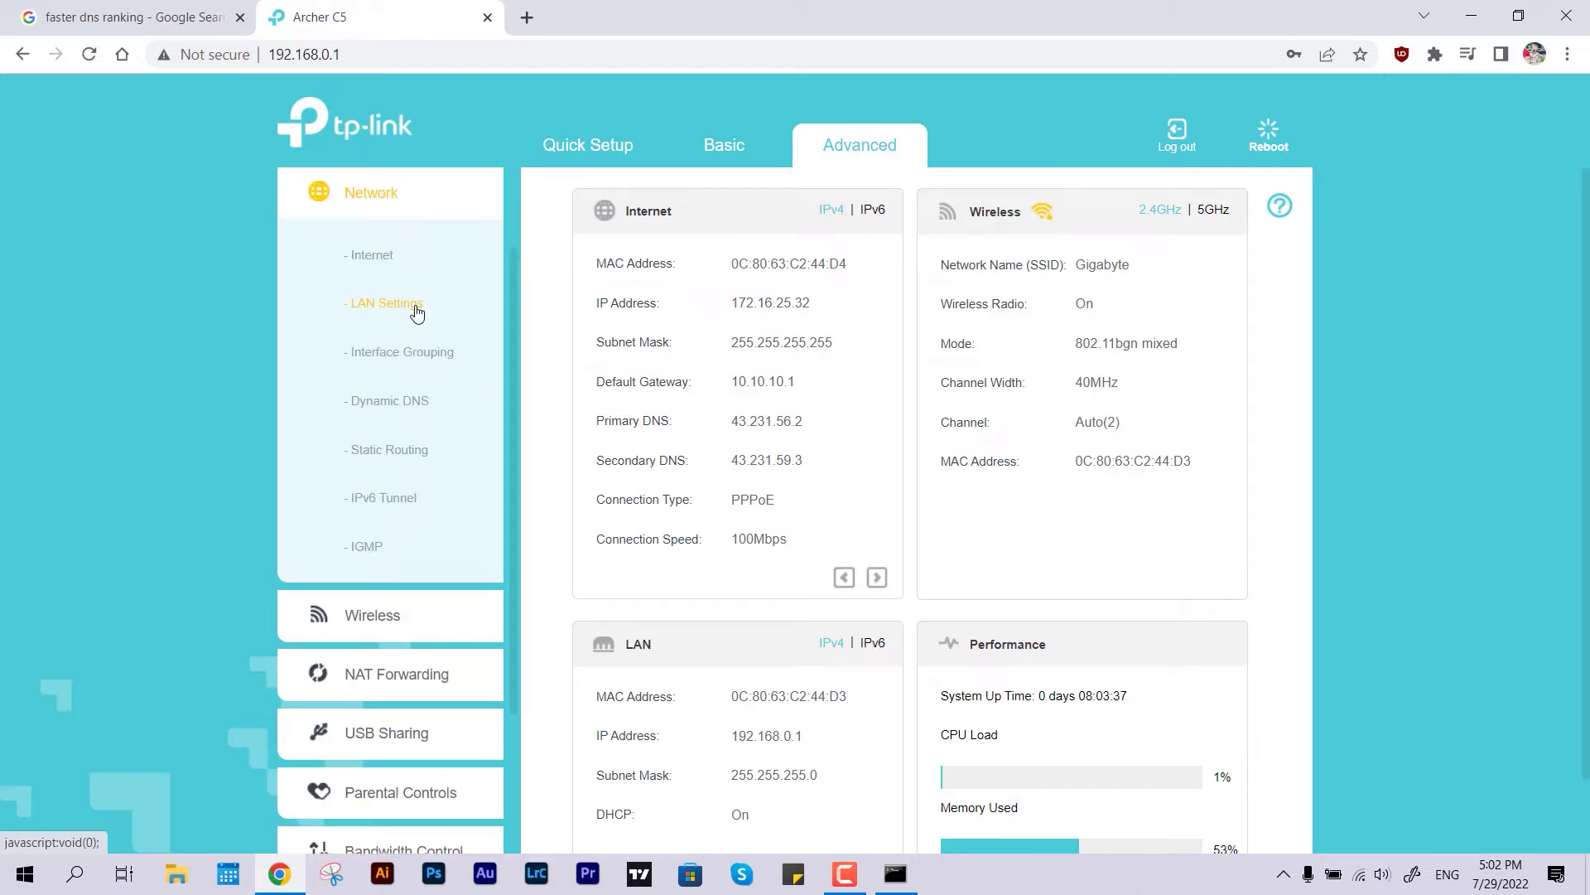
pyautogui.click(417, 311)
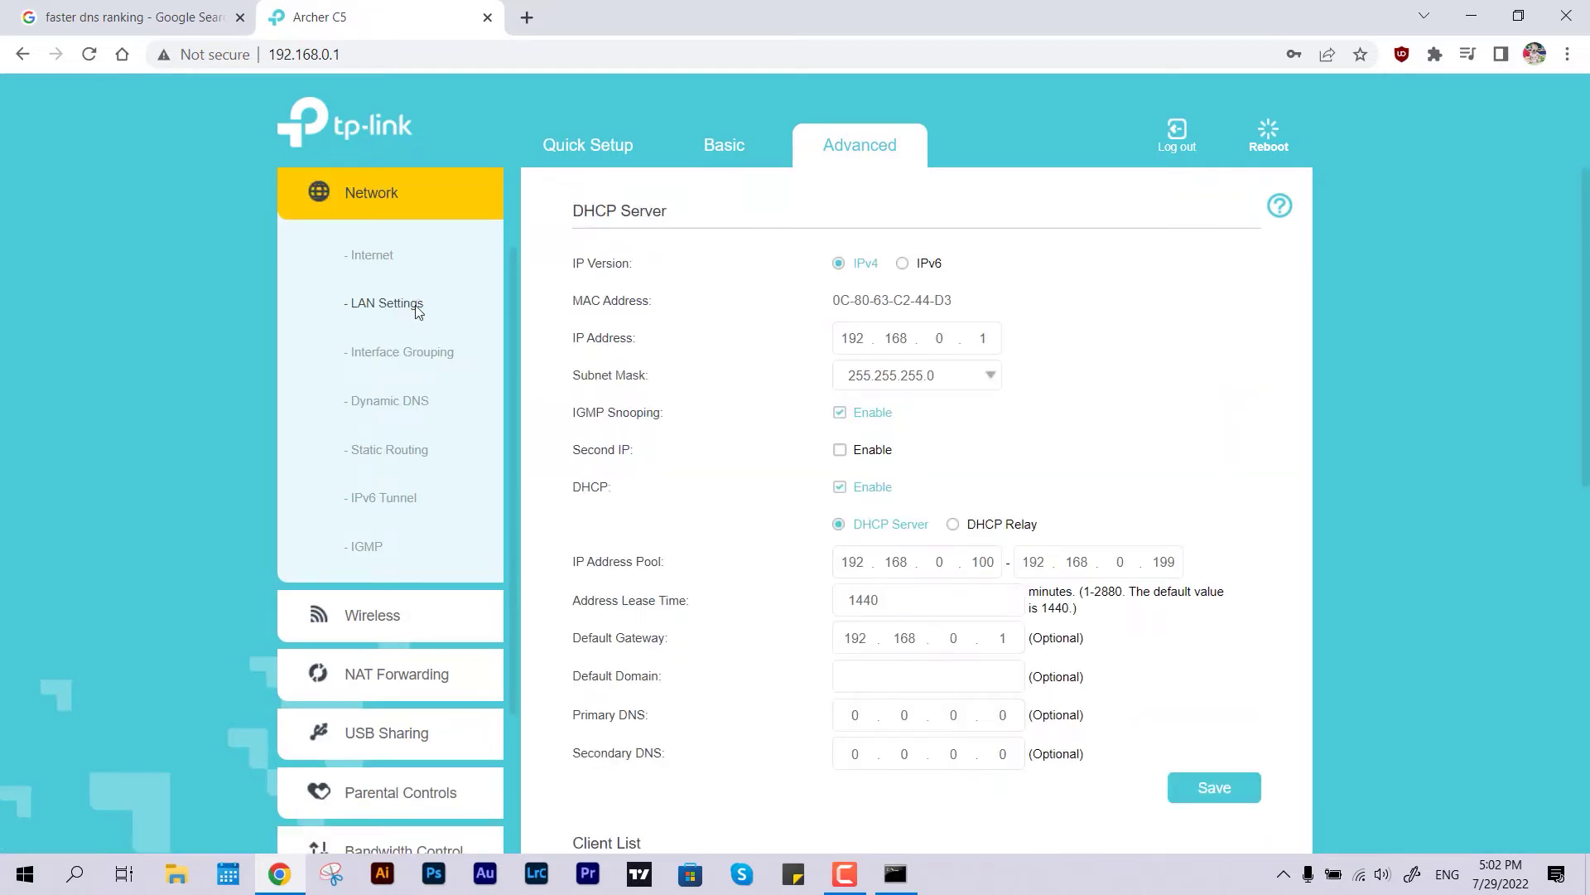
pyautogui.scroll(-2, 418, 310)
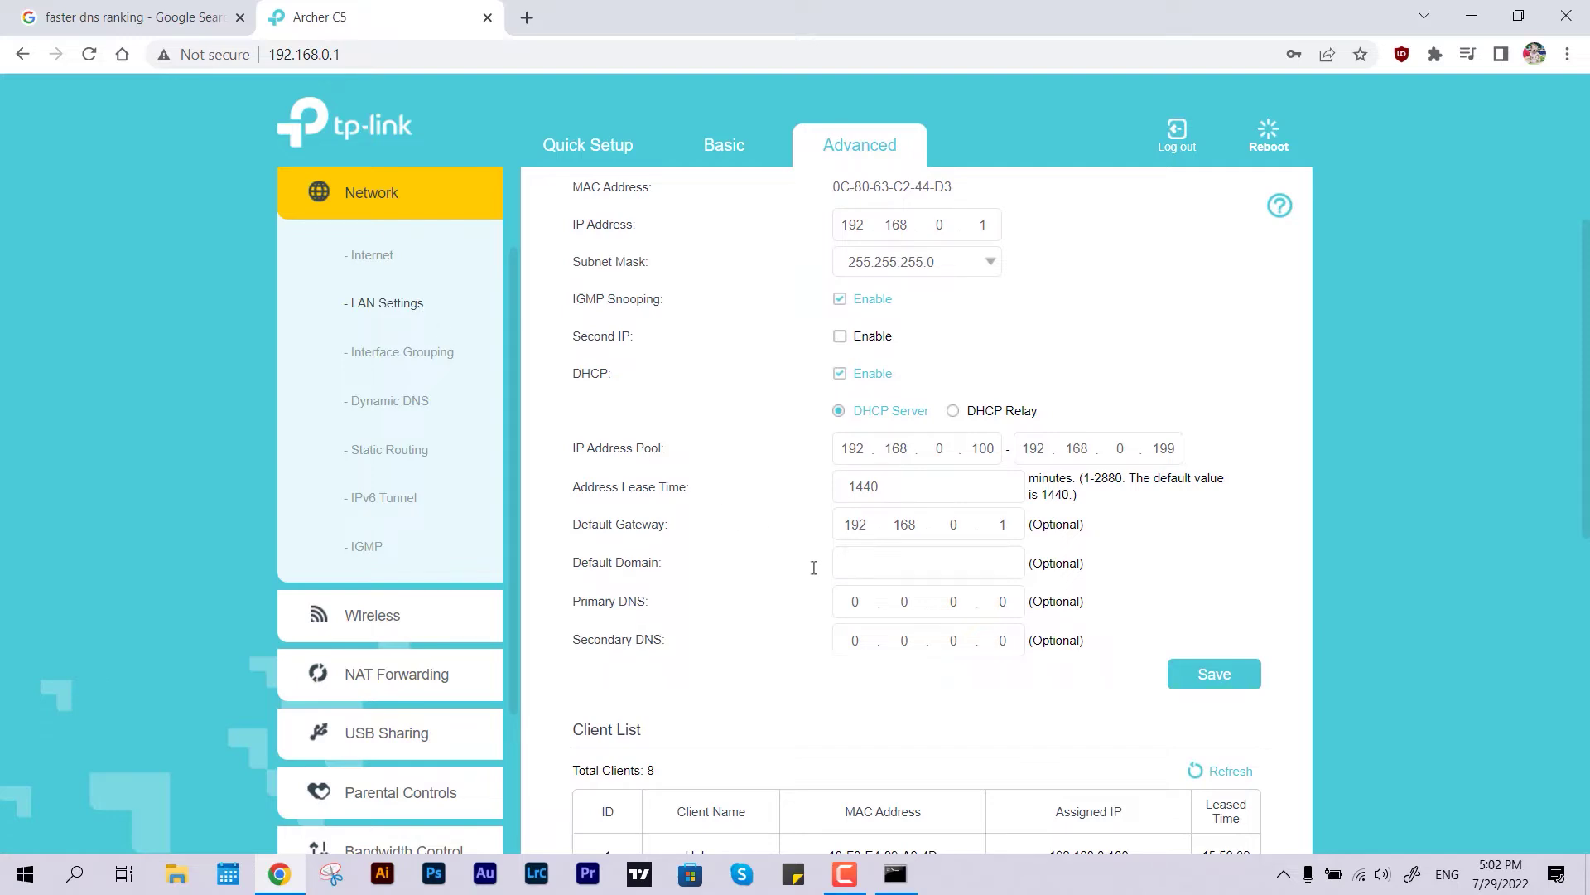
pyautogui.doubleClick(860, 600)
pyautogui.write('8 . 8 . 8 . 8')
pyautogui.press('Tab')
pyautogui.write('8.8.4.4')
# - Save the LAN DNS settings and highlight the Status page's DNS 43.231.56.2 and 43.231.59.3
pyautogui.click(1245, 688)
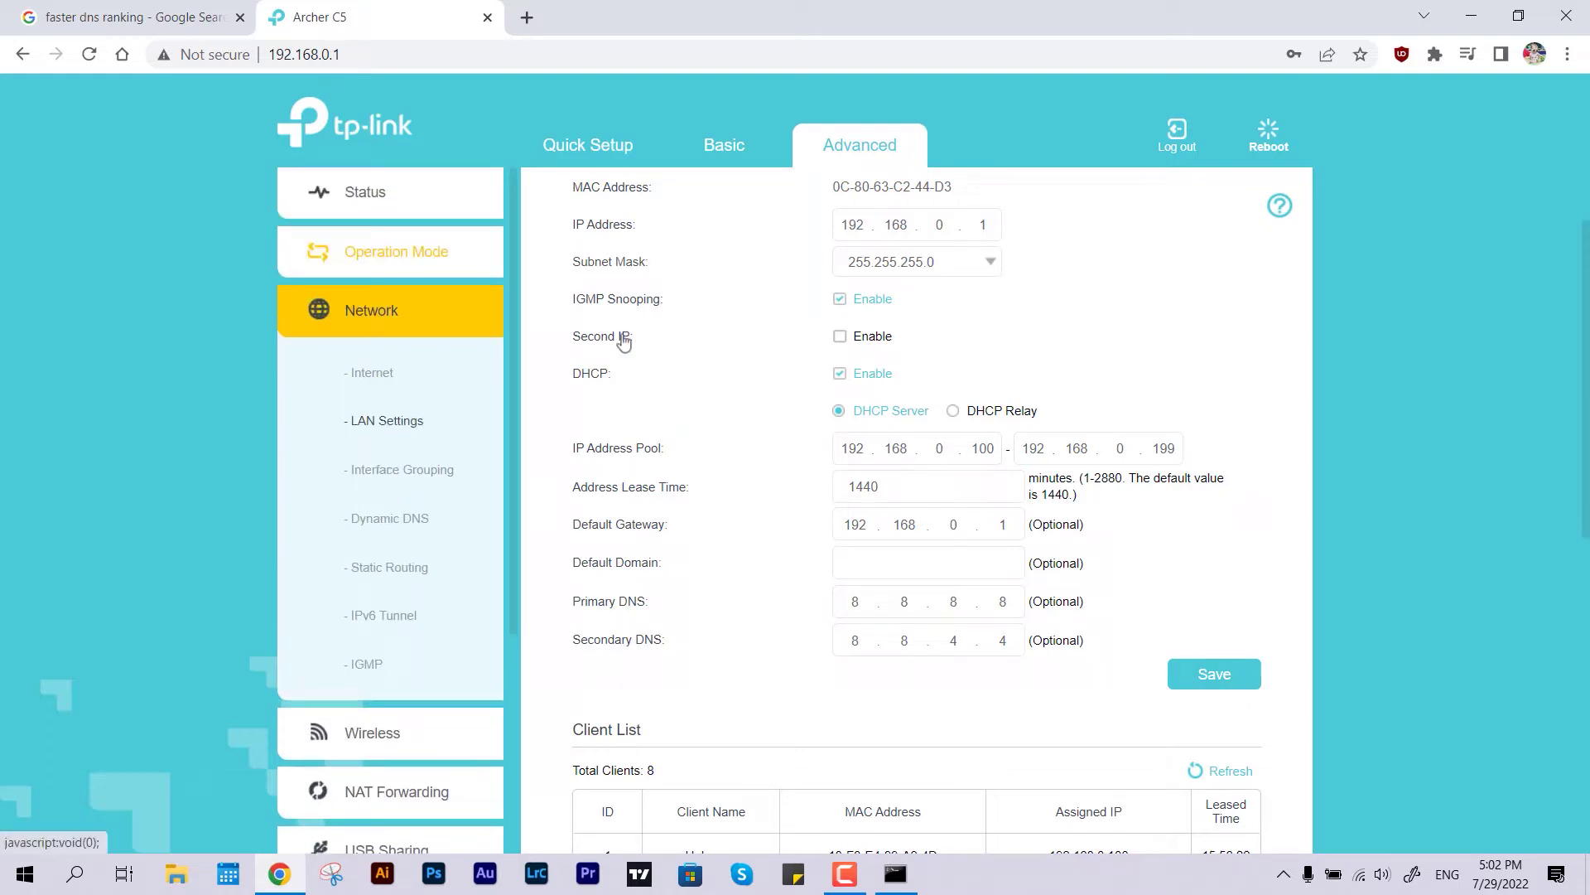
pyautogui.click(392, 211)
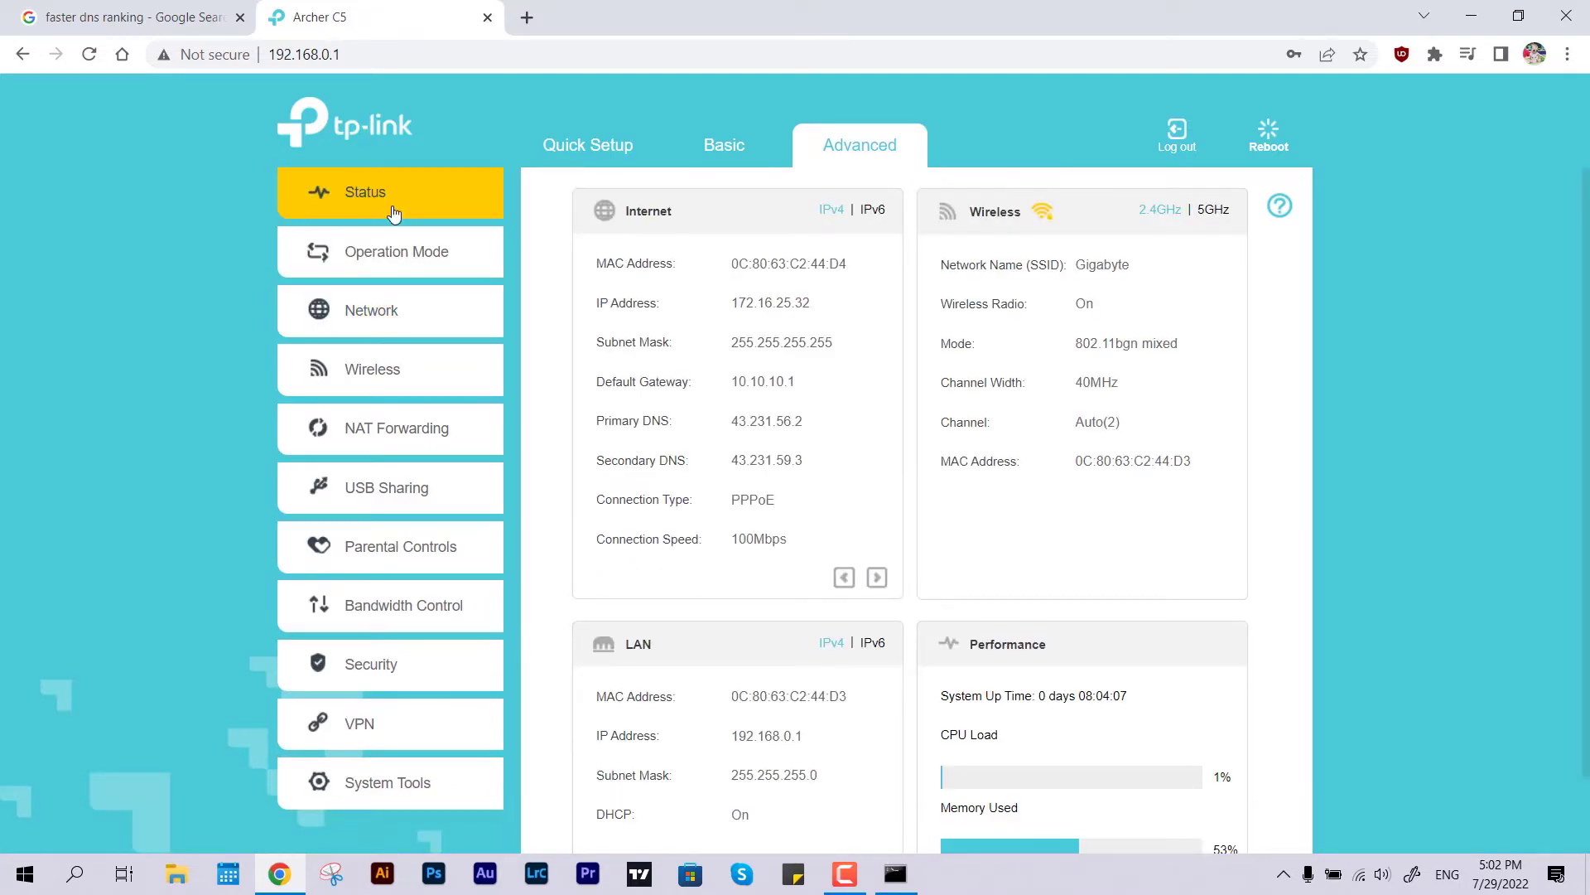
pyautogui.moveTo(826, 461); pyautogui.dragTo(729, 460)
pyautogui.click(791, 423)
pyautogui.moveTo(802, 424); pyautogui.dragTo(730, 419)
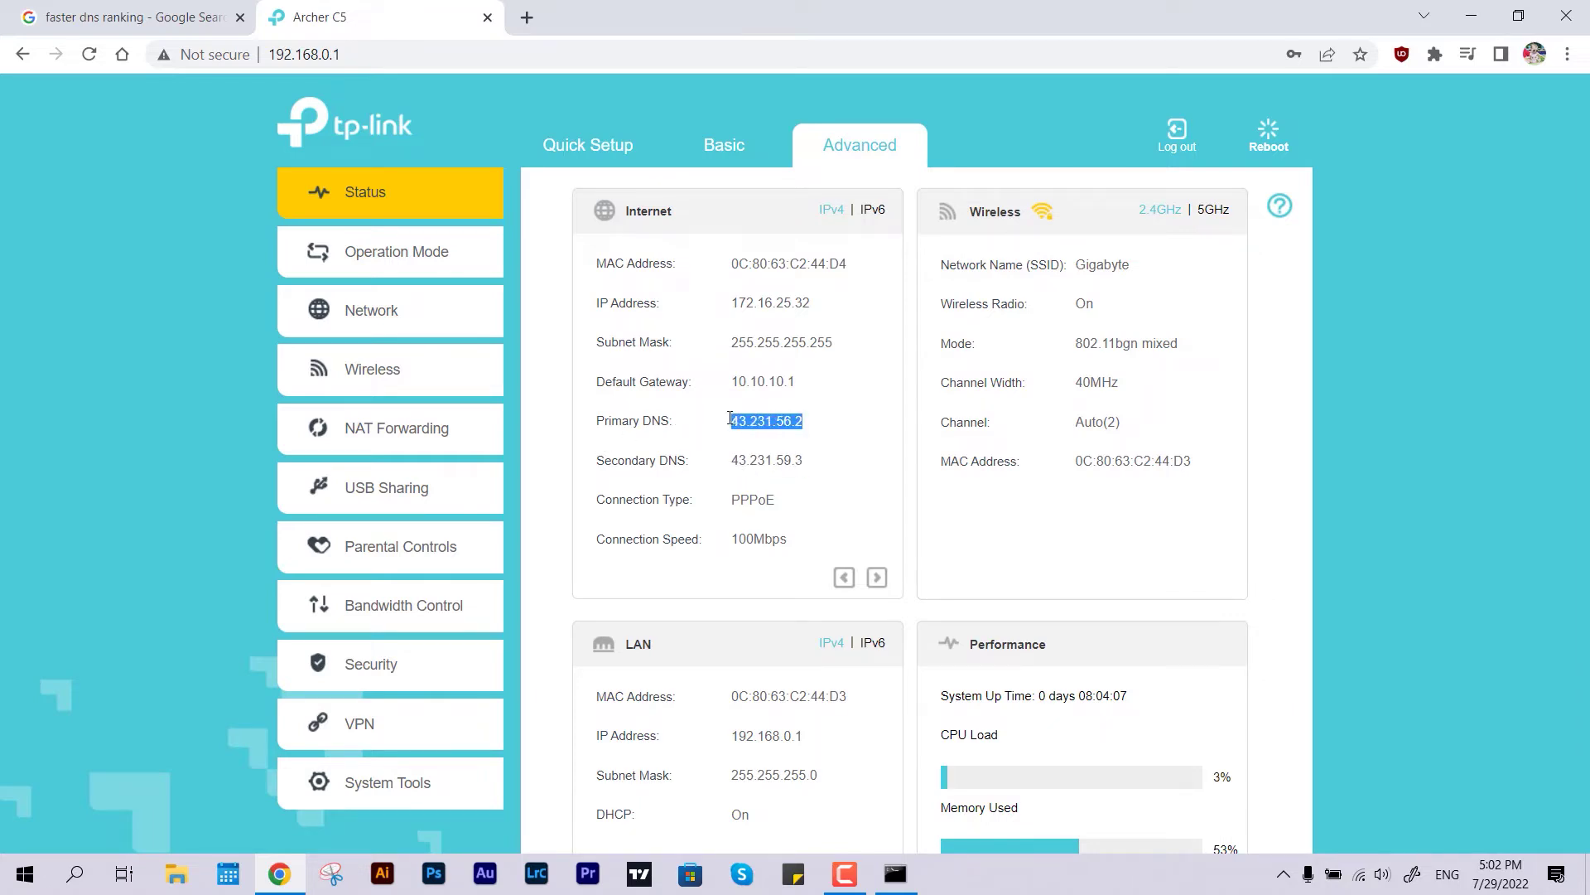
pyautogui.click(832, 465)
pyautogui.scroll(-1, 824, 466)
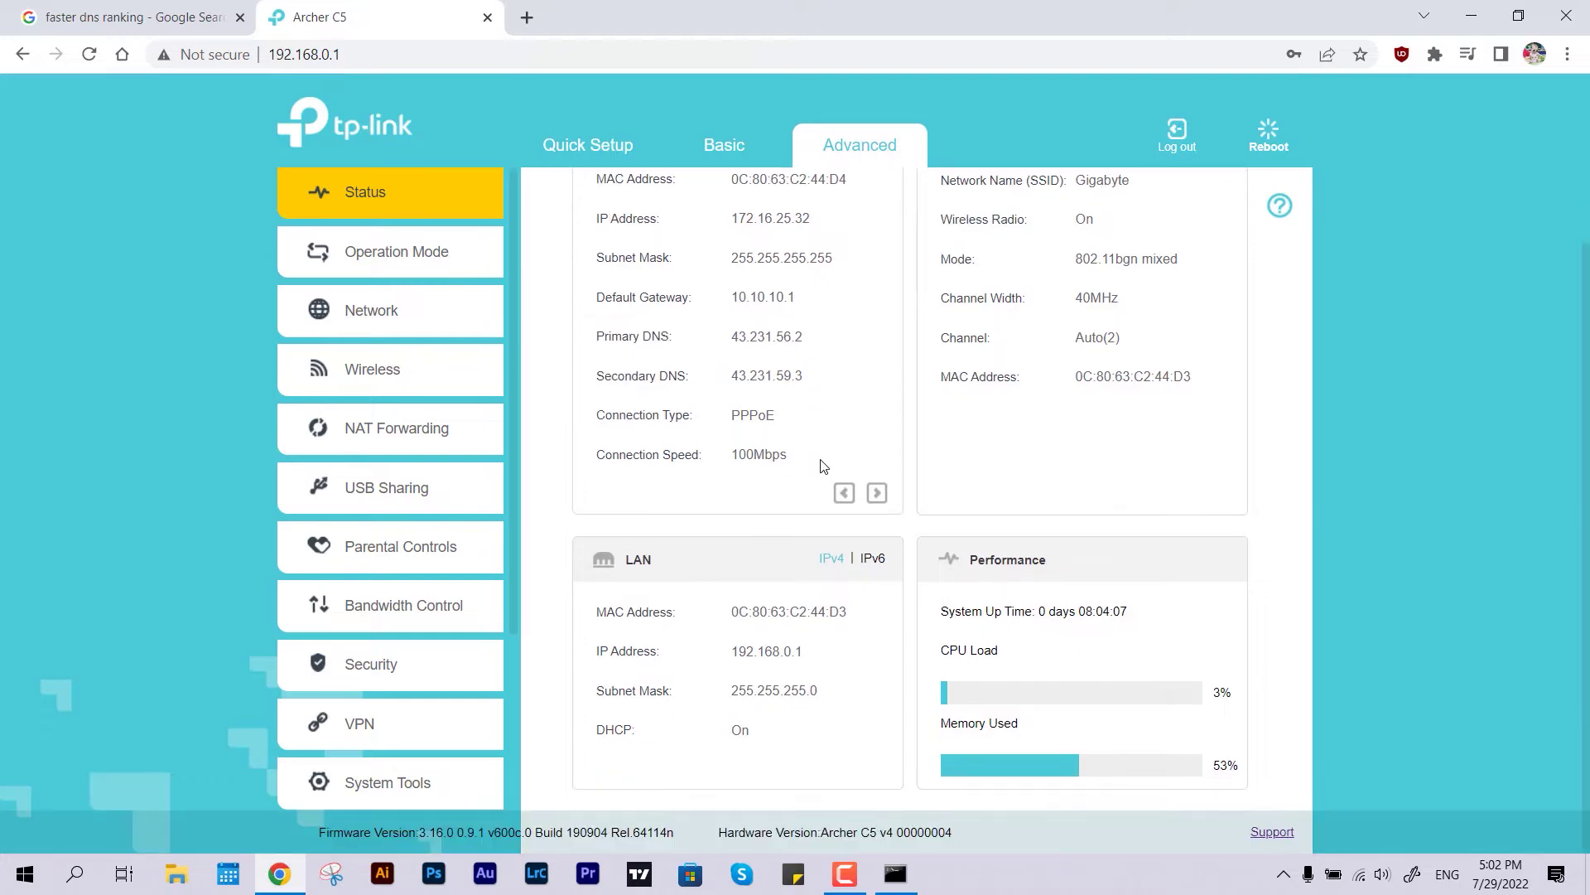
pyautogui.press('super+r')
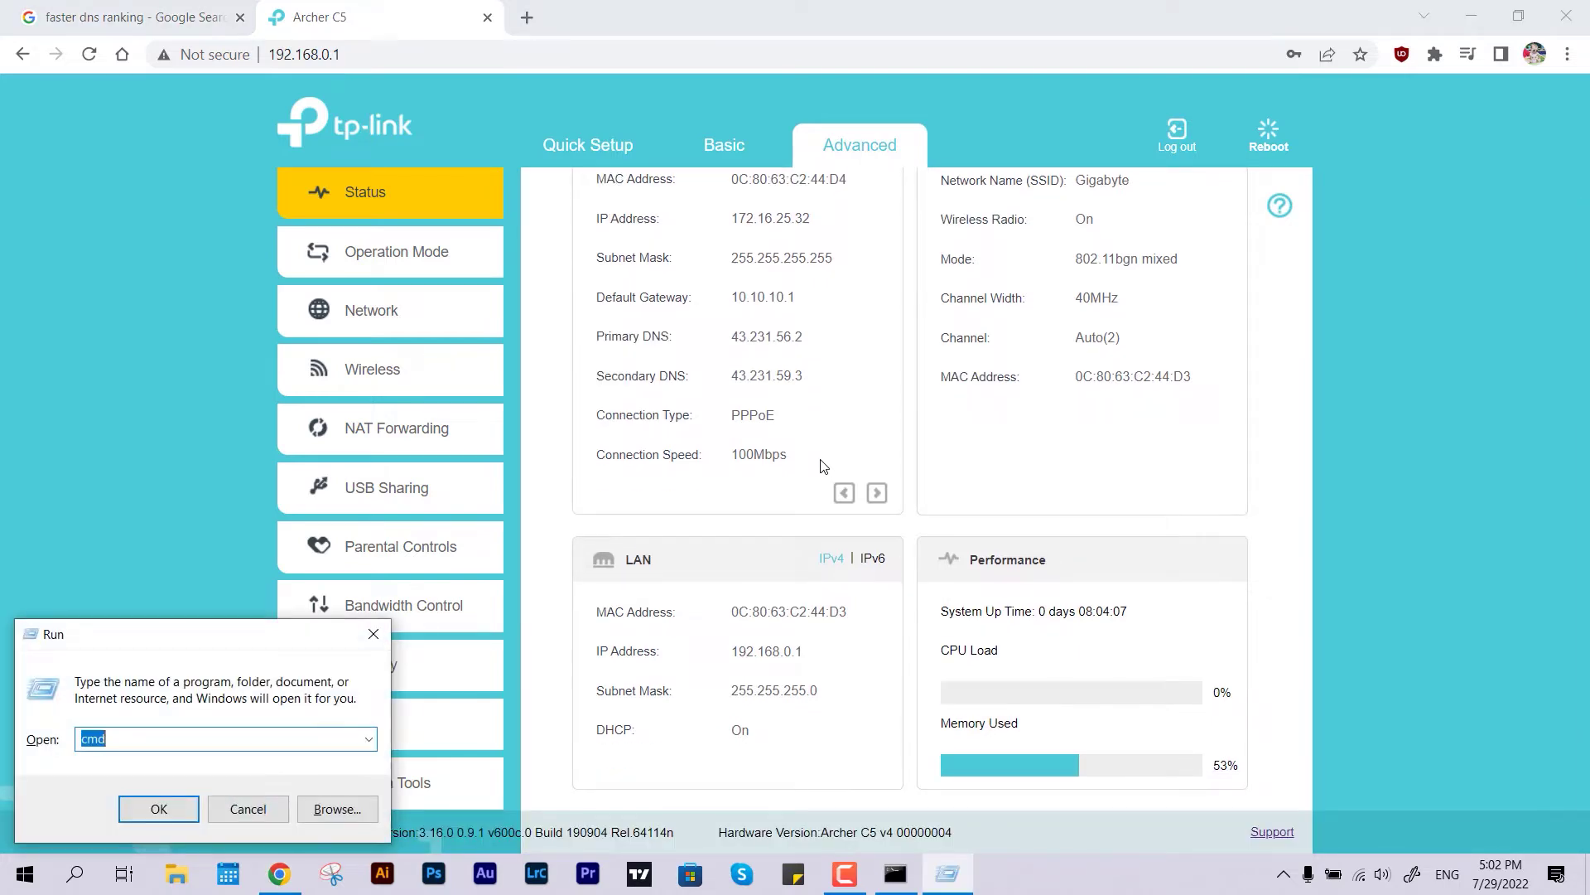
# - Launch cmd and run ipconfig /all to list the current network configuration
pyautogui.press('Return')
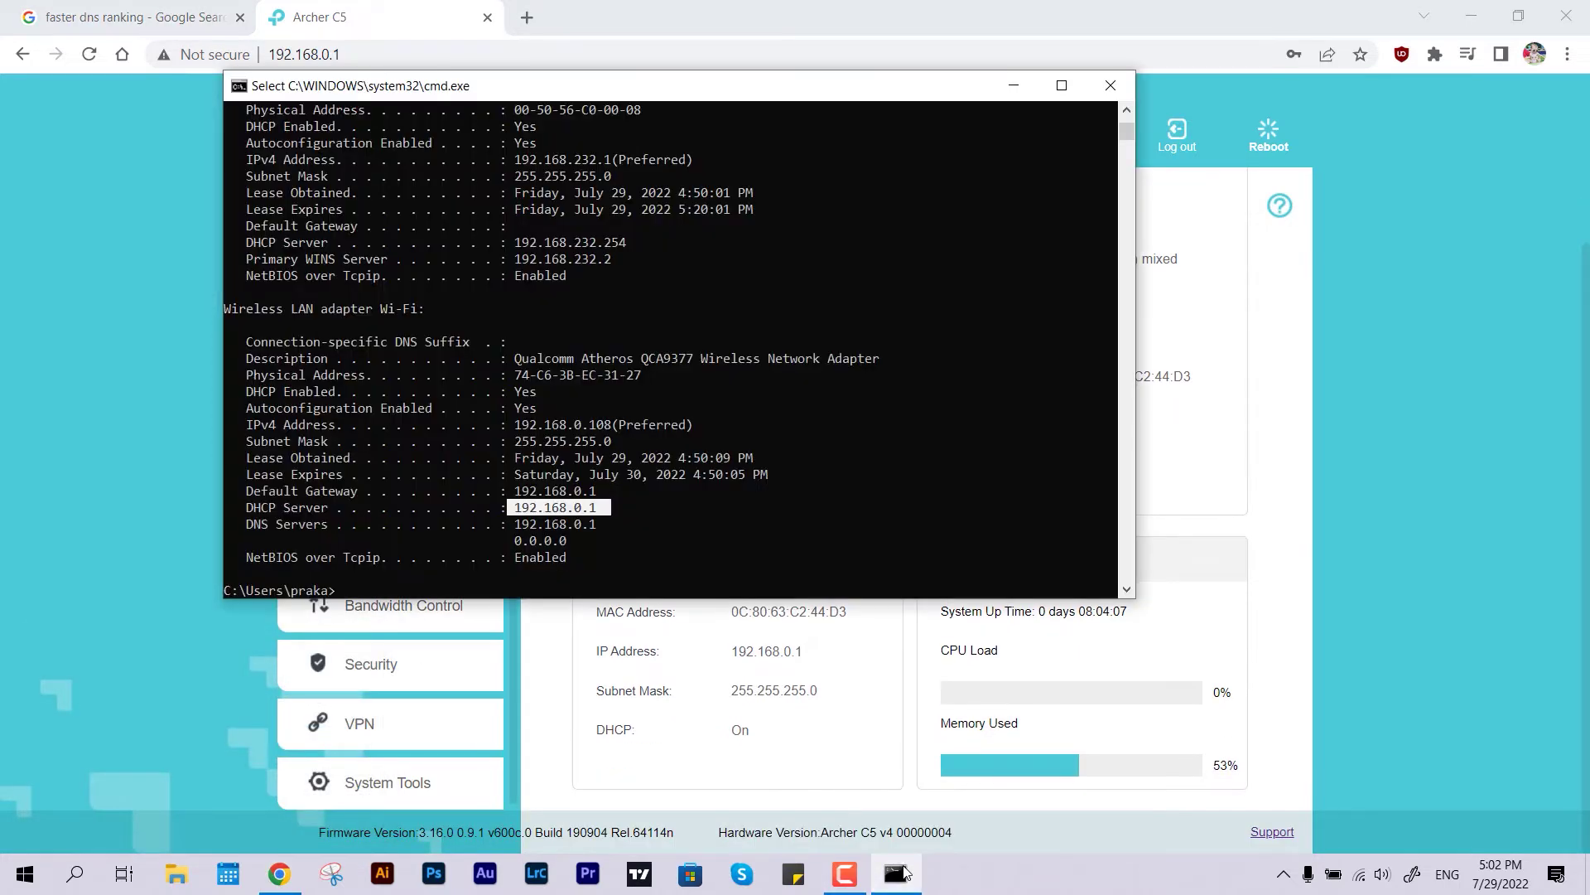
pyautogui.write('ipconfig /all')
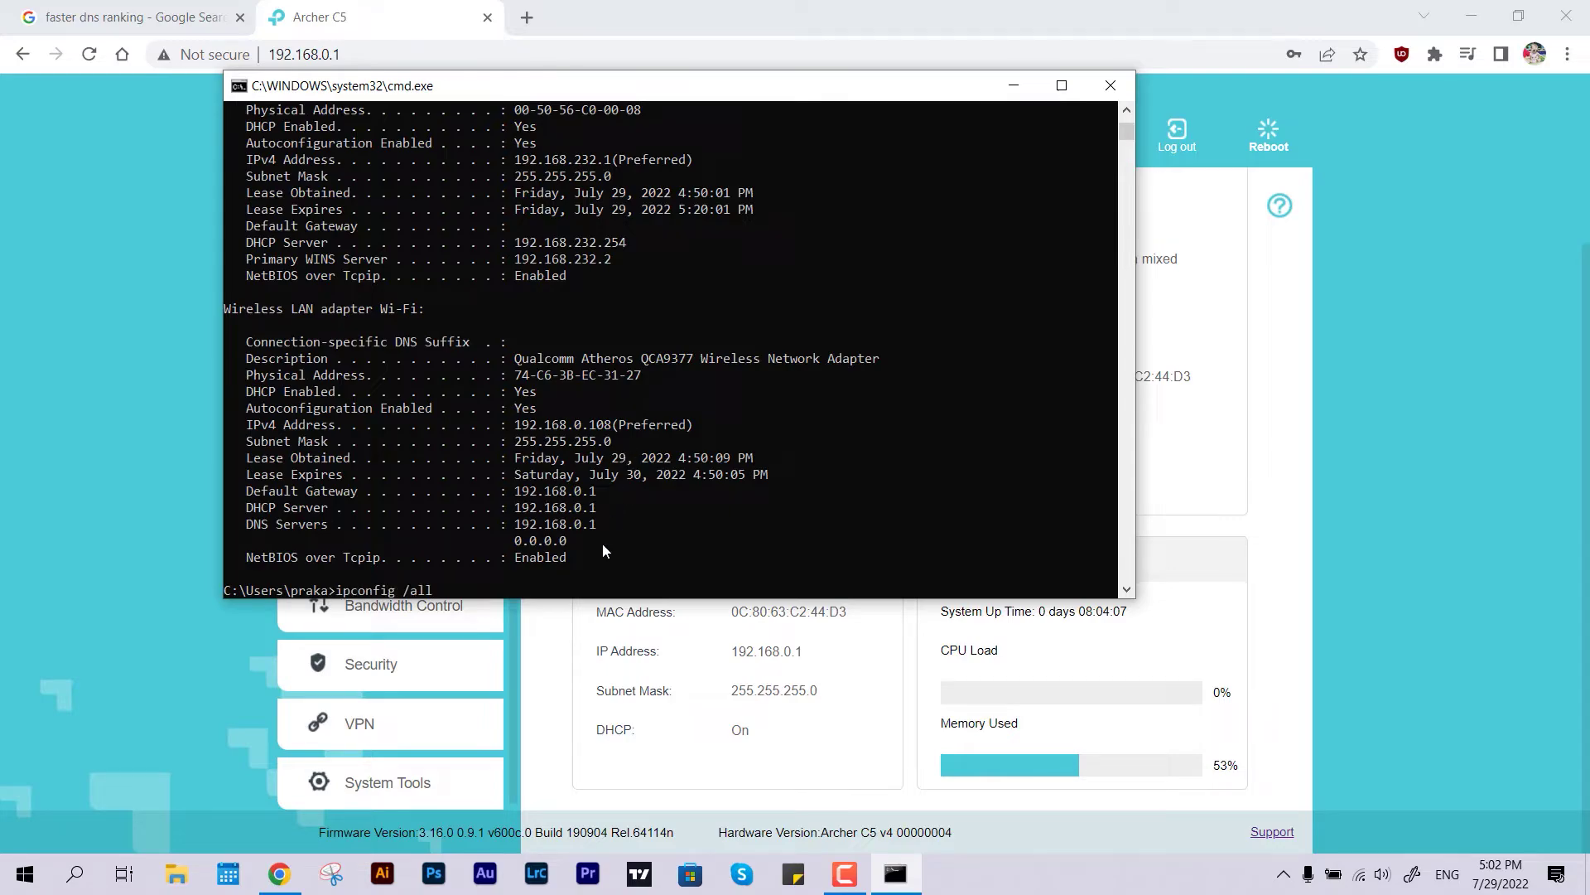
pyautogui.press('Return')
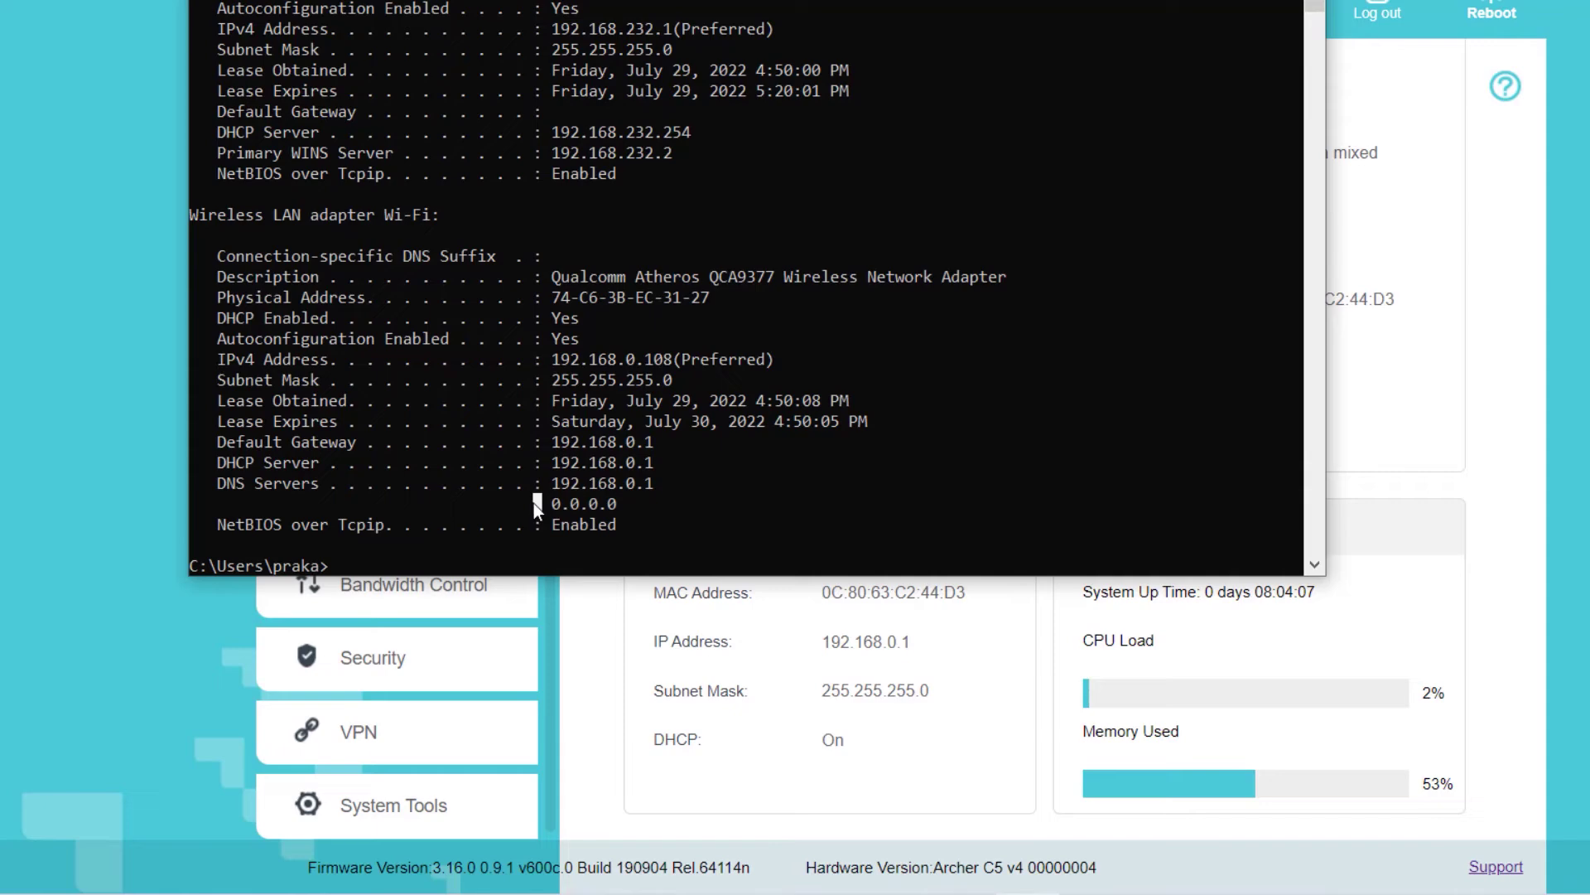
# - Run ipconfig /release and /renew, then rerun ipconfig /all showing DNS 8.8.8.8 and 8.8.4.4
pyautogui.write('ipconfig ')
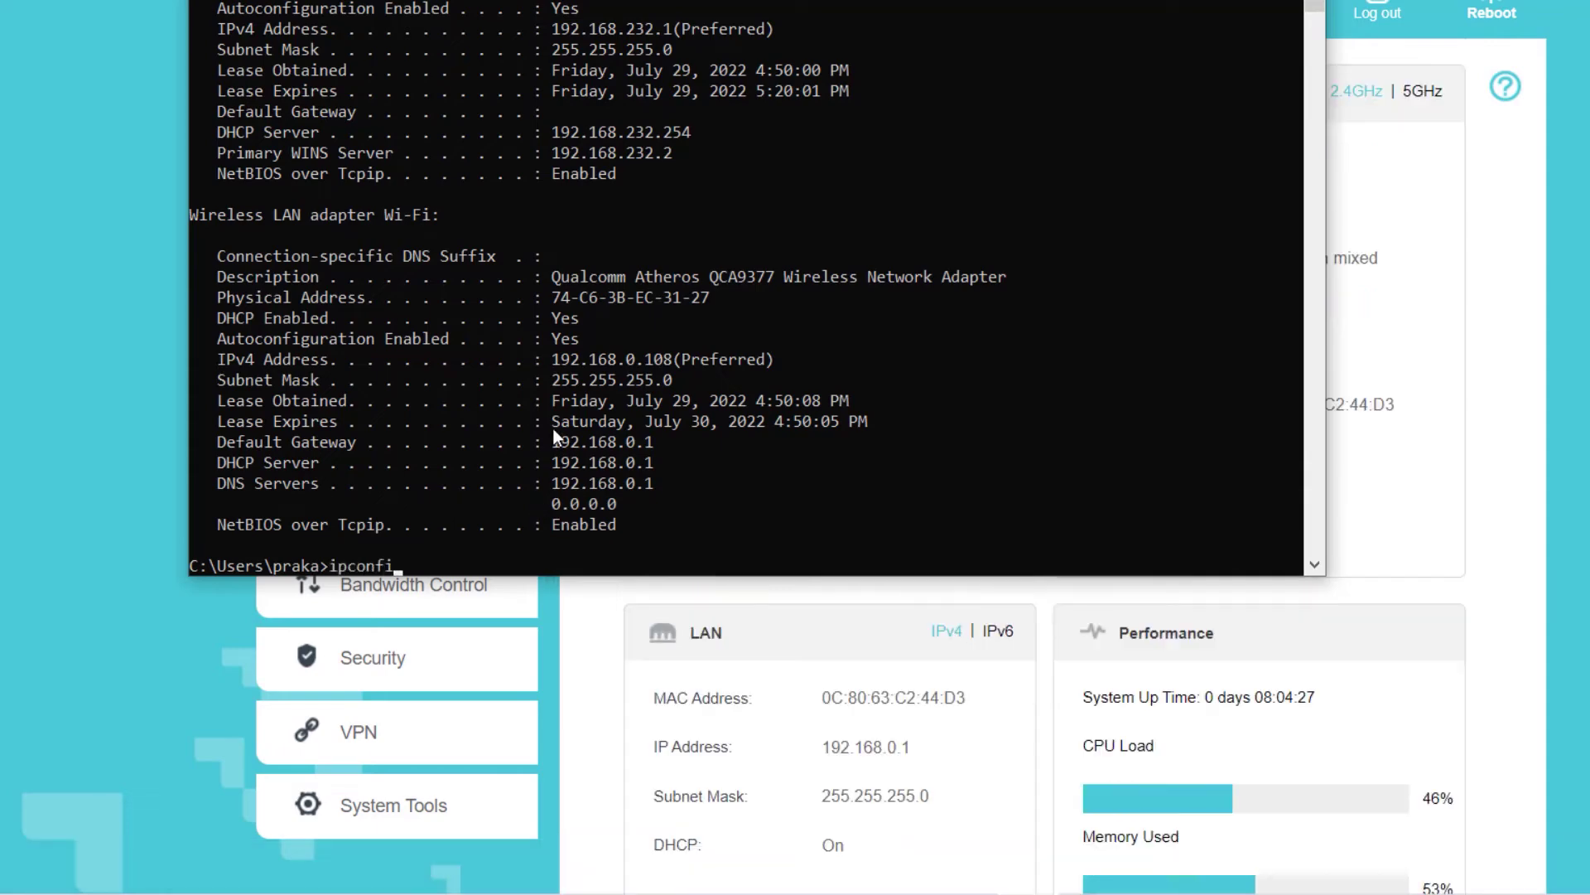
pyautogui.write('/rele')
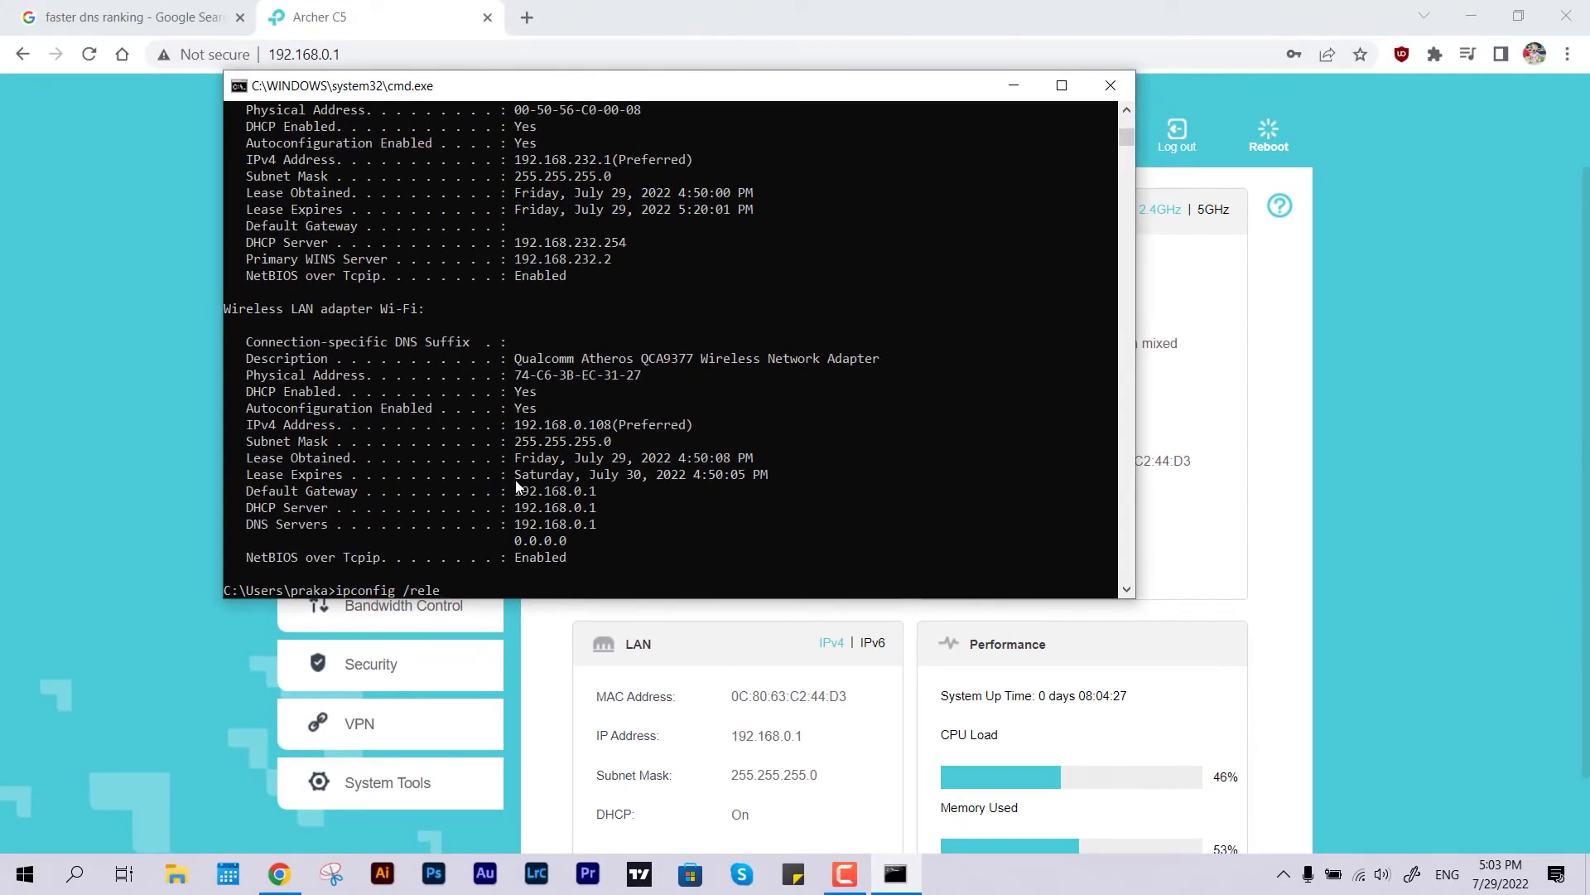
pyautogui.write('ase')
pyautogui.press('Return')
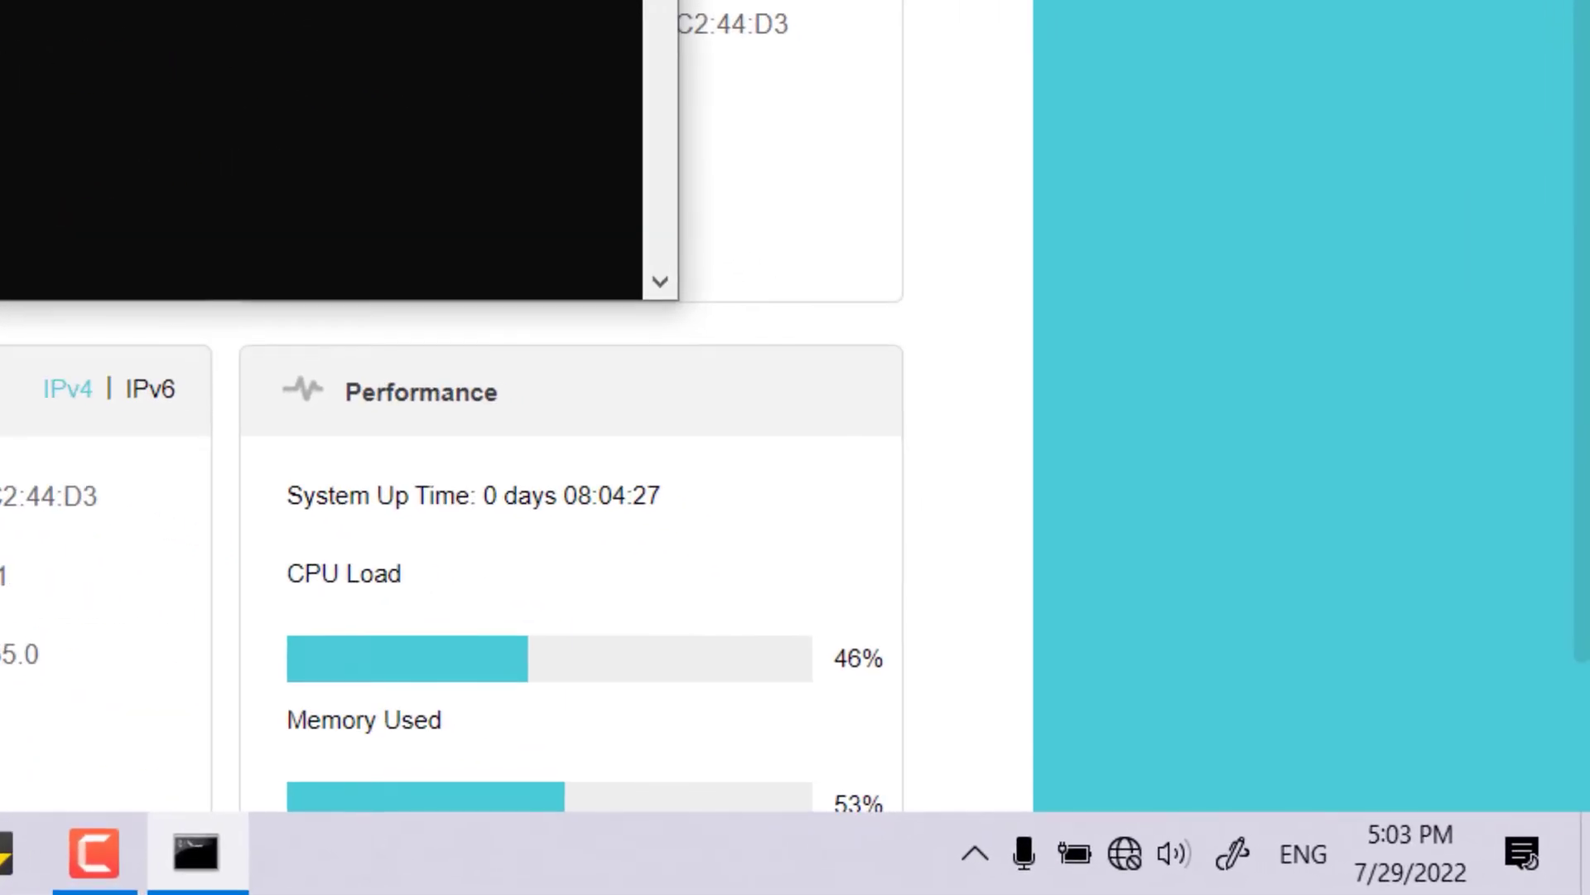
pyautogui.write('ipconfig /renew')
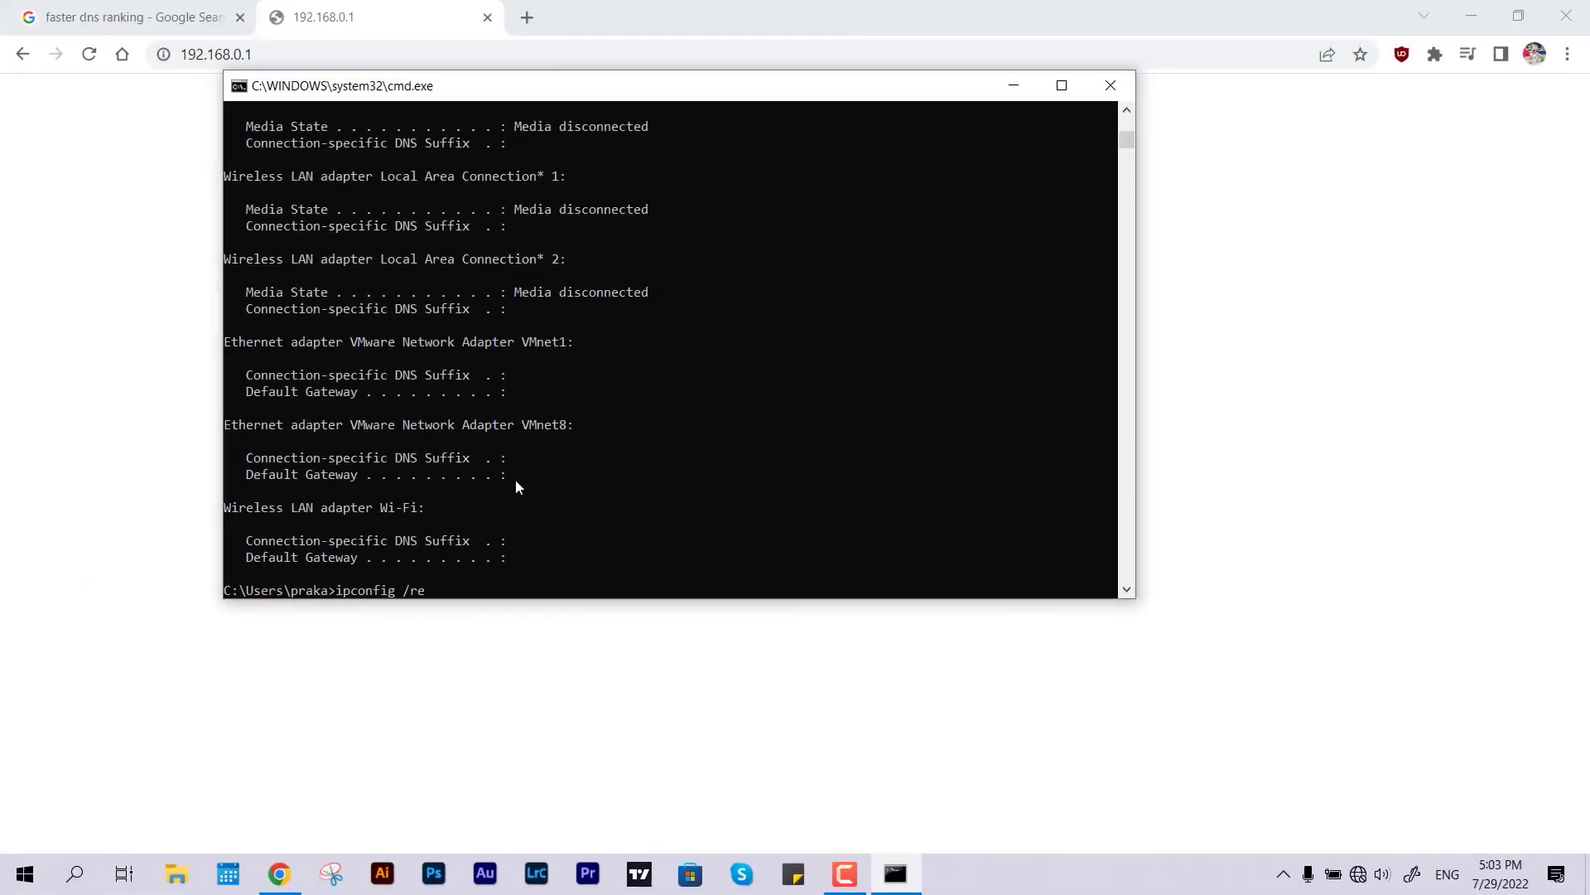
pyautogui.press('Return')
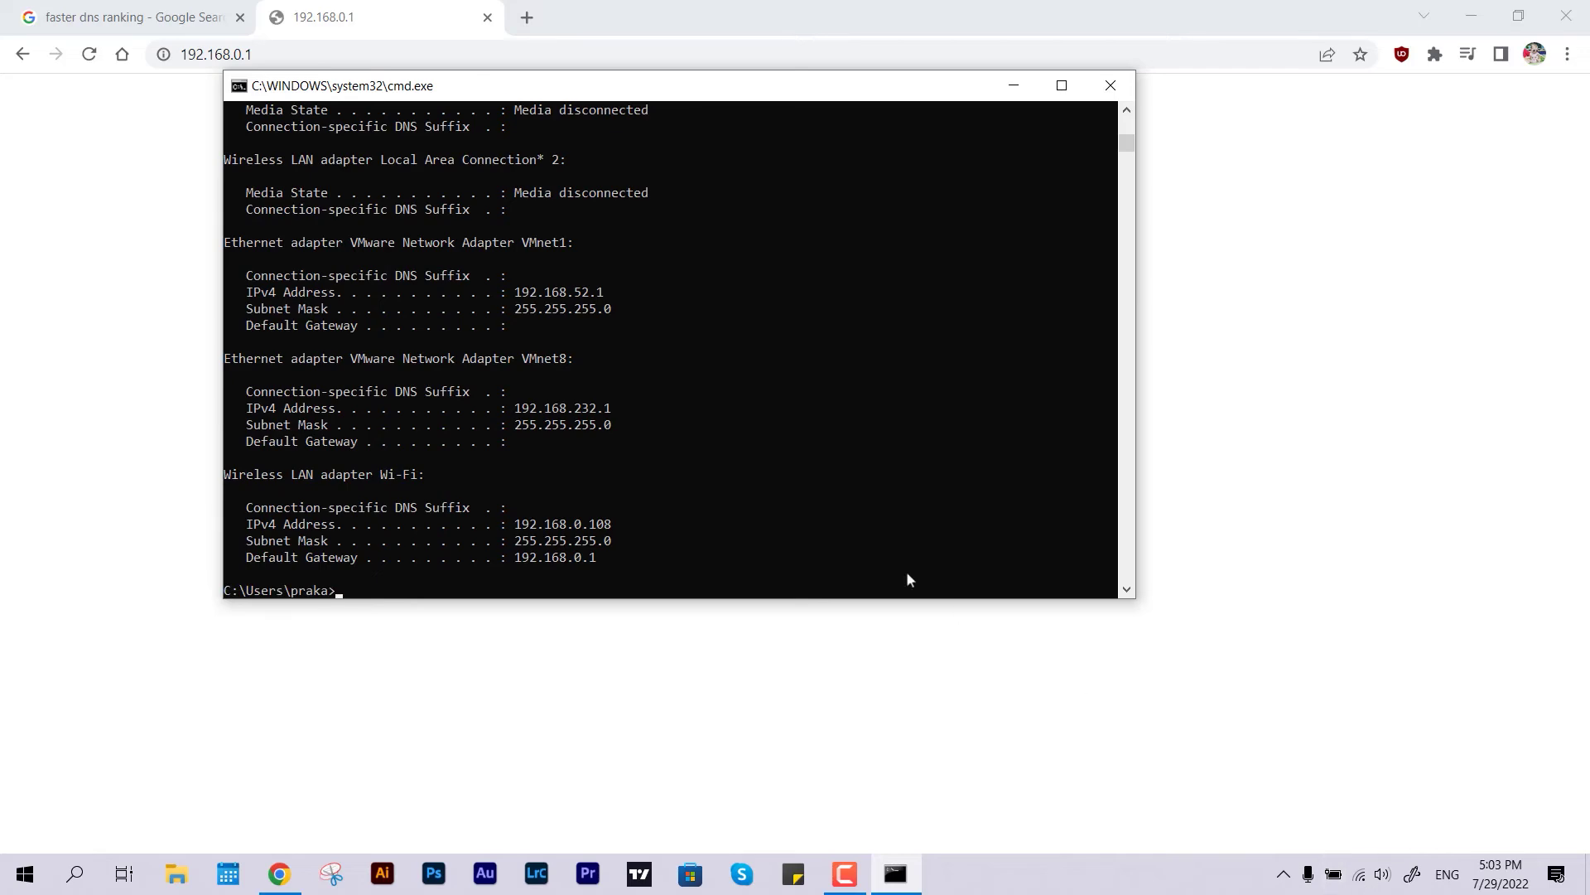
pyautogui.press('Up')
pyautogui.press('Up')
pyautogui.press('Up')
pyautogui.press('Return')
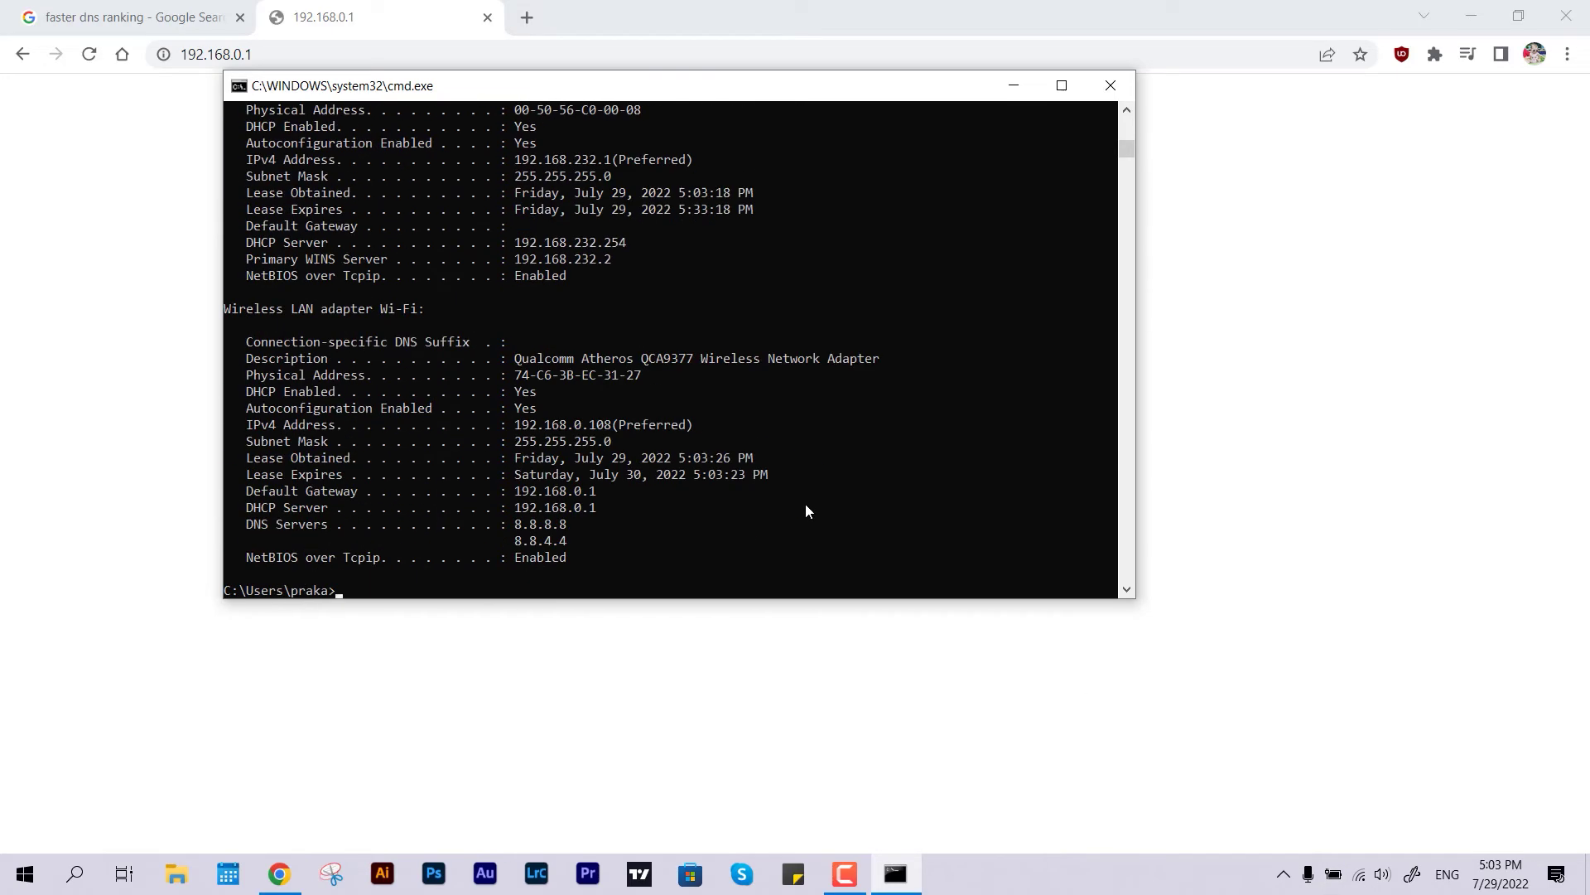
# - Mark DNS 8.8.8.8 and 8.8.4.4 in Command Prompt, then reload the router page at 192.168.0.1
pyautogui.moveTo(590, 543); pyautogui.dragTo(489, 530)
pyautogui.press('super+Down')
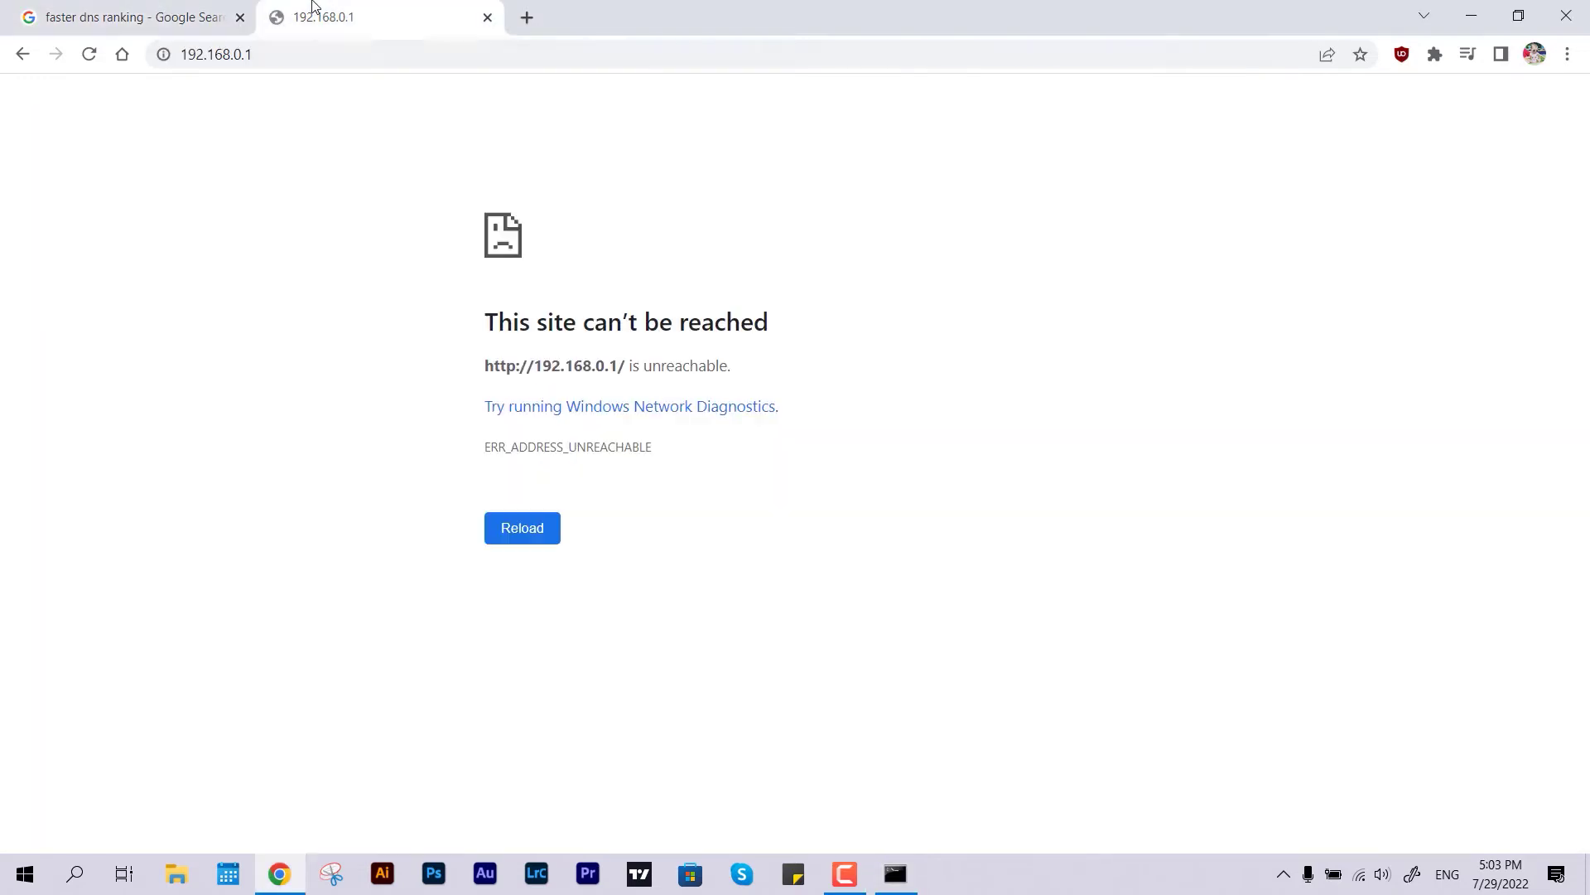
pyautogui.click(370, 48)
pyautogui.press('Return')
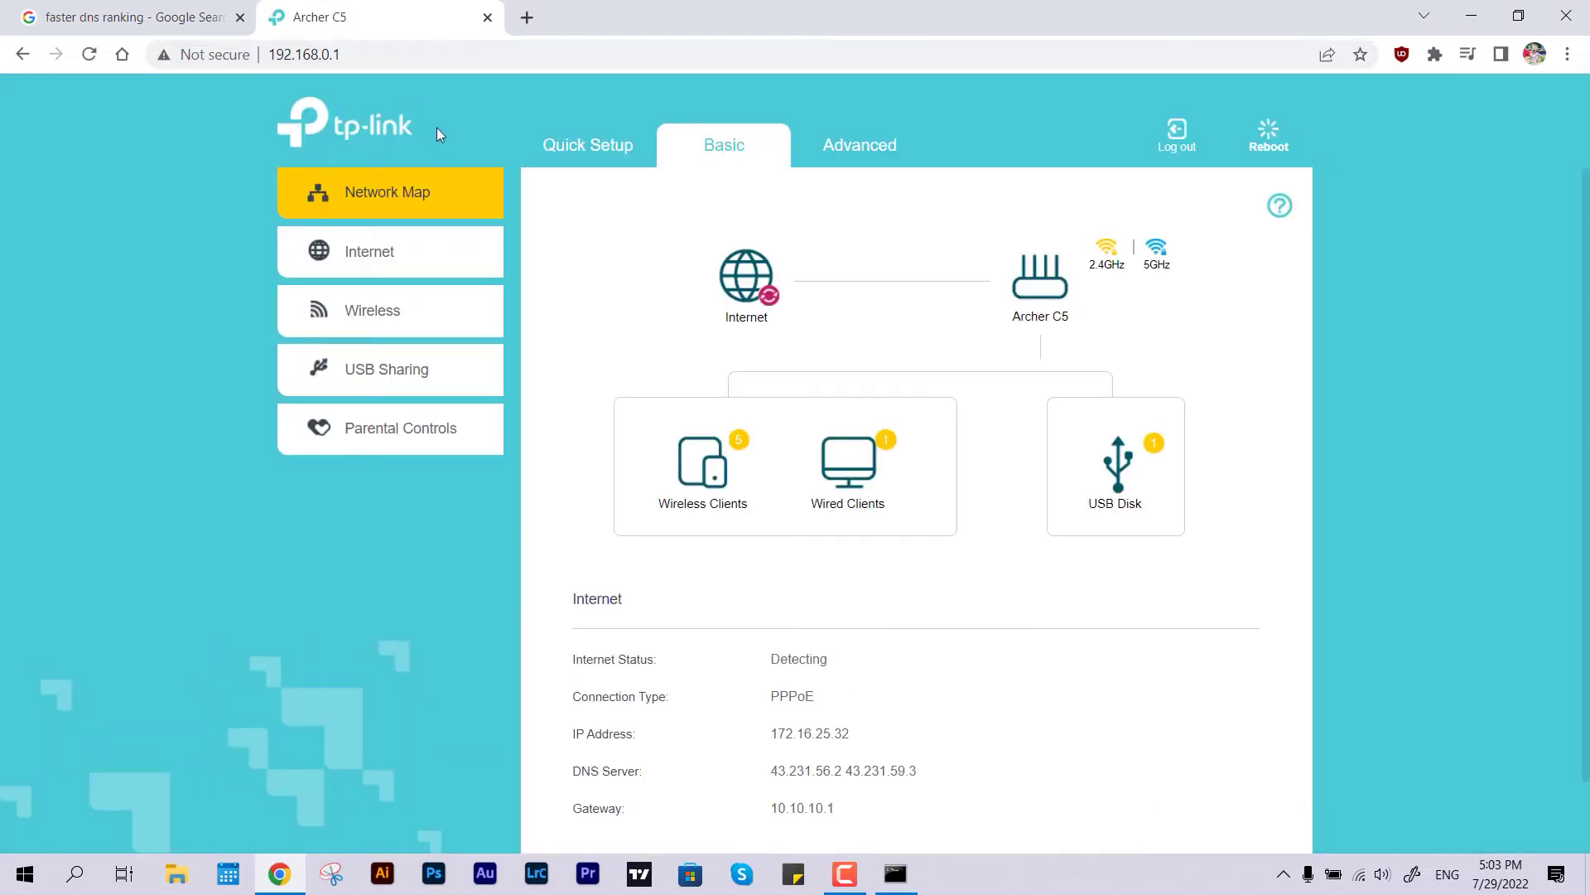
# - Highlight the router's Internet DNS servers 43.231.56.2 and 43.231.59.3 on the Network Map
pyautogui.scroll(-1, 903, 672)
pyautogui.moveTo(917, 691); pyautogui.dragTo(768, 692)
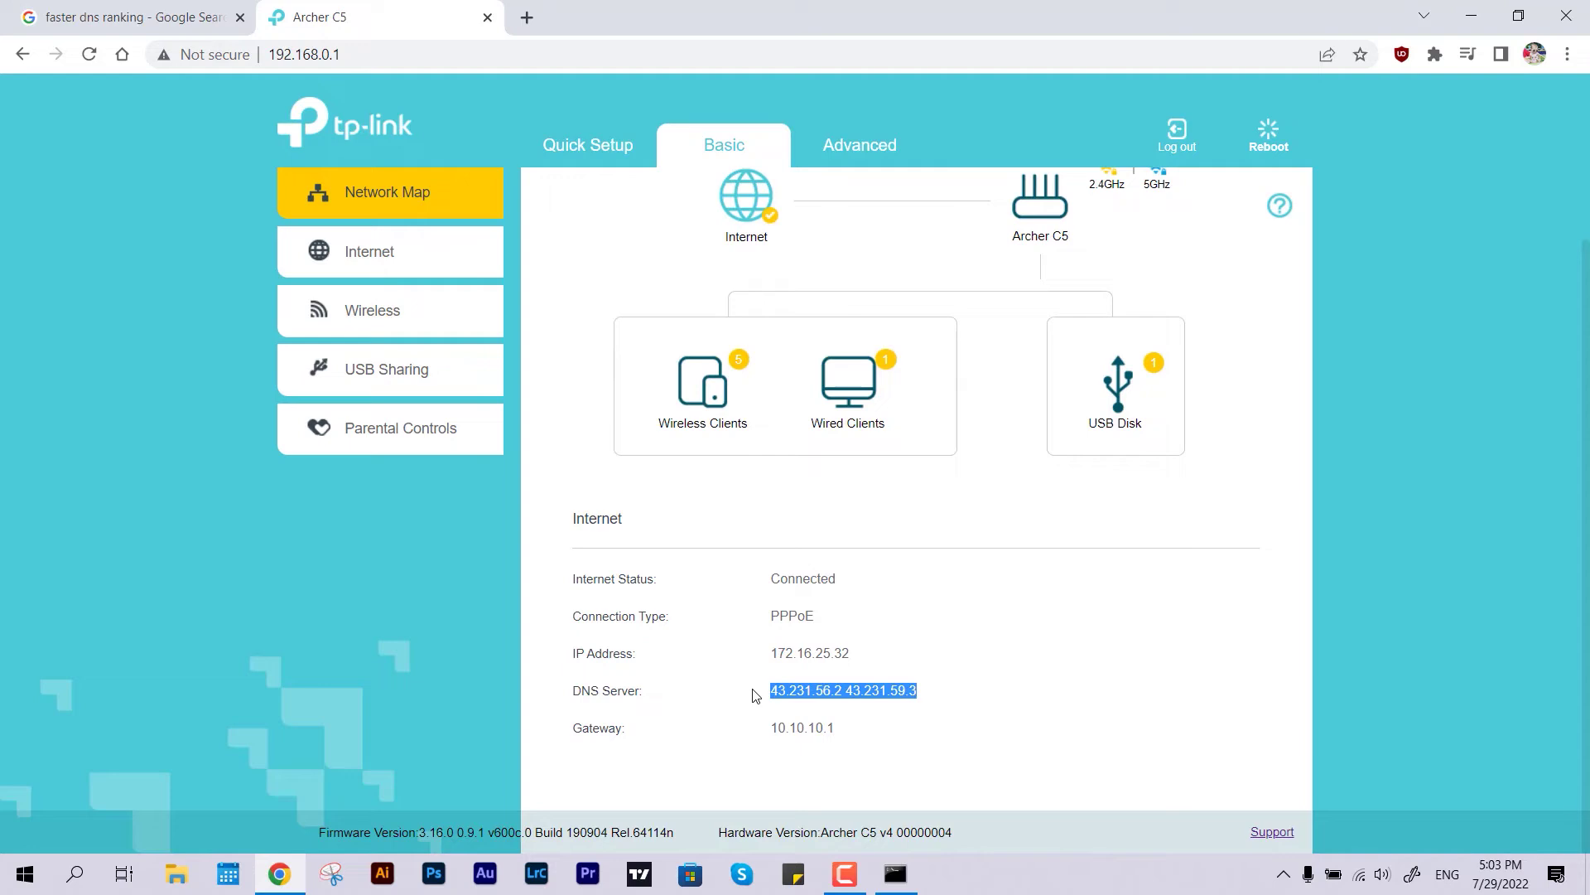
pyautogui.click(208, 17)
pyautogui.click(391, 18)
# - Search Google for 'speedtest', correcting the 'sped' typo, and start a speed test with GO
pyautogui.click(419, 47)
pyautogui.write('sped')
pyautogui.press('Return')
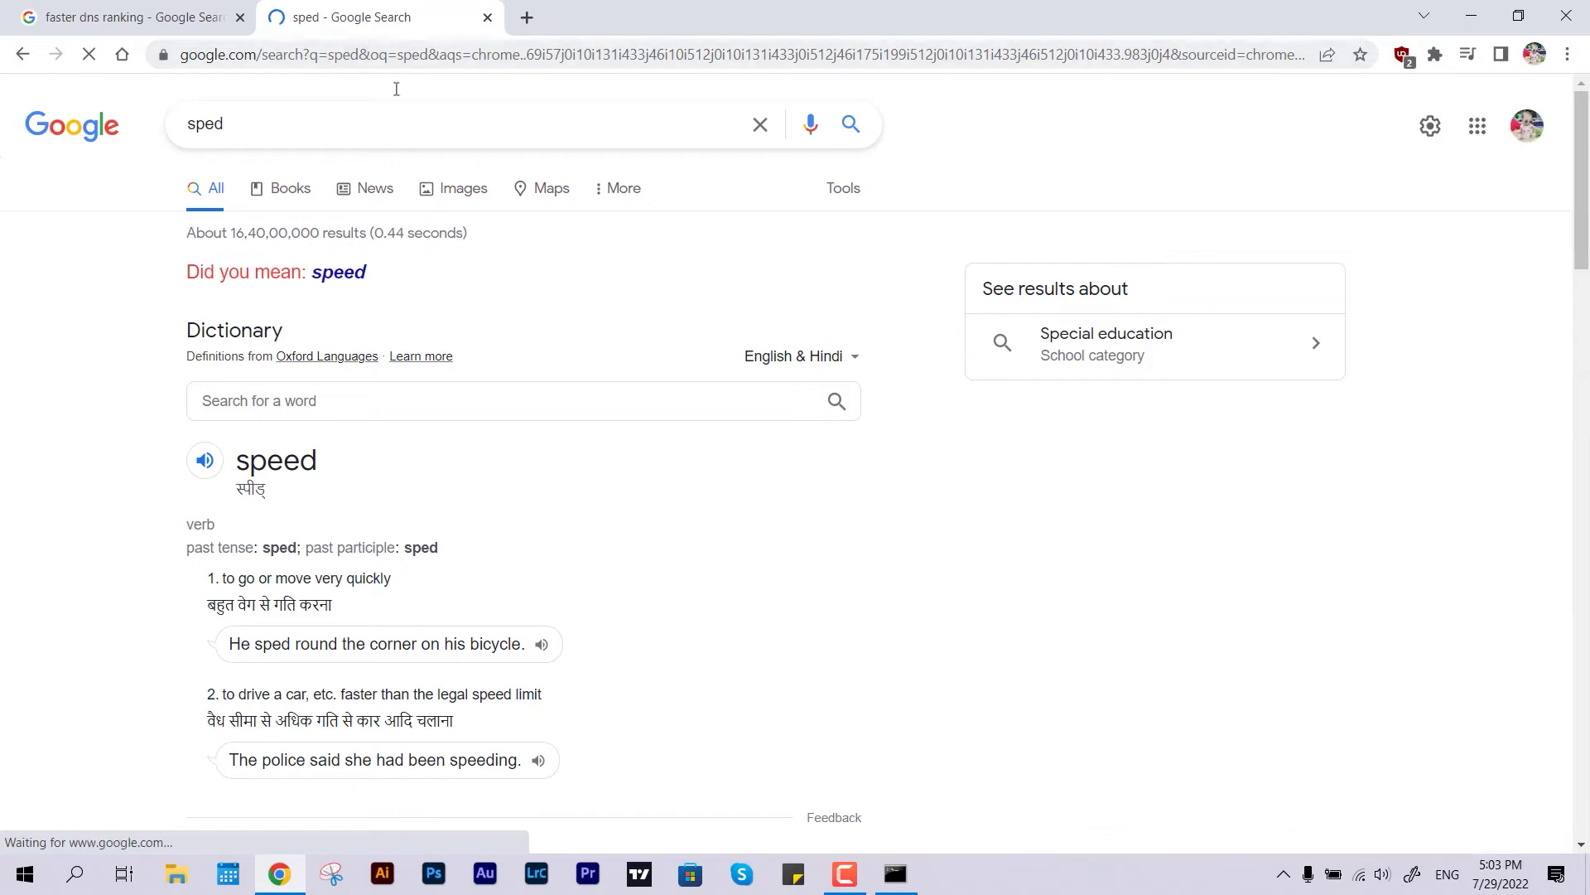
pyautogui.click(382, 117)
pyautogui.press('BackSpace')
pyautogui.write('edtest')
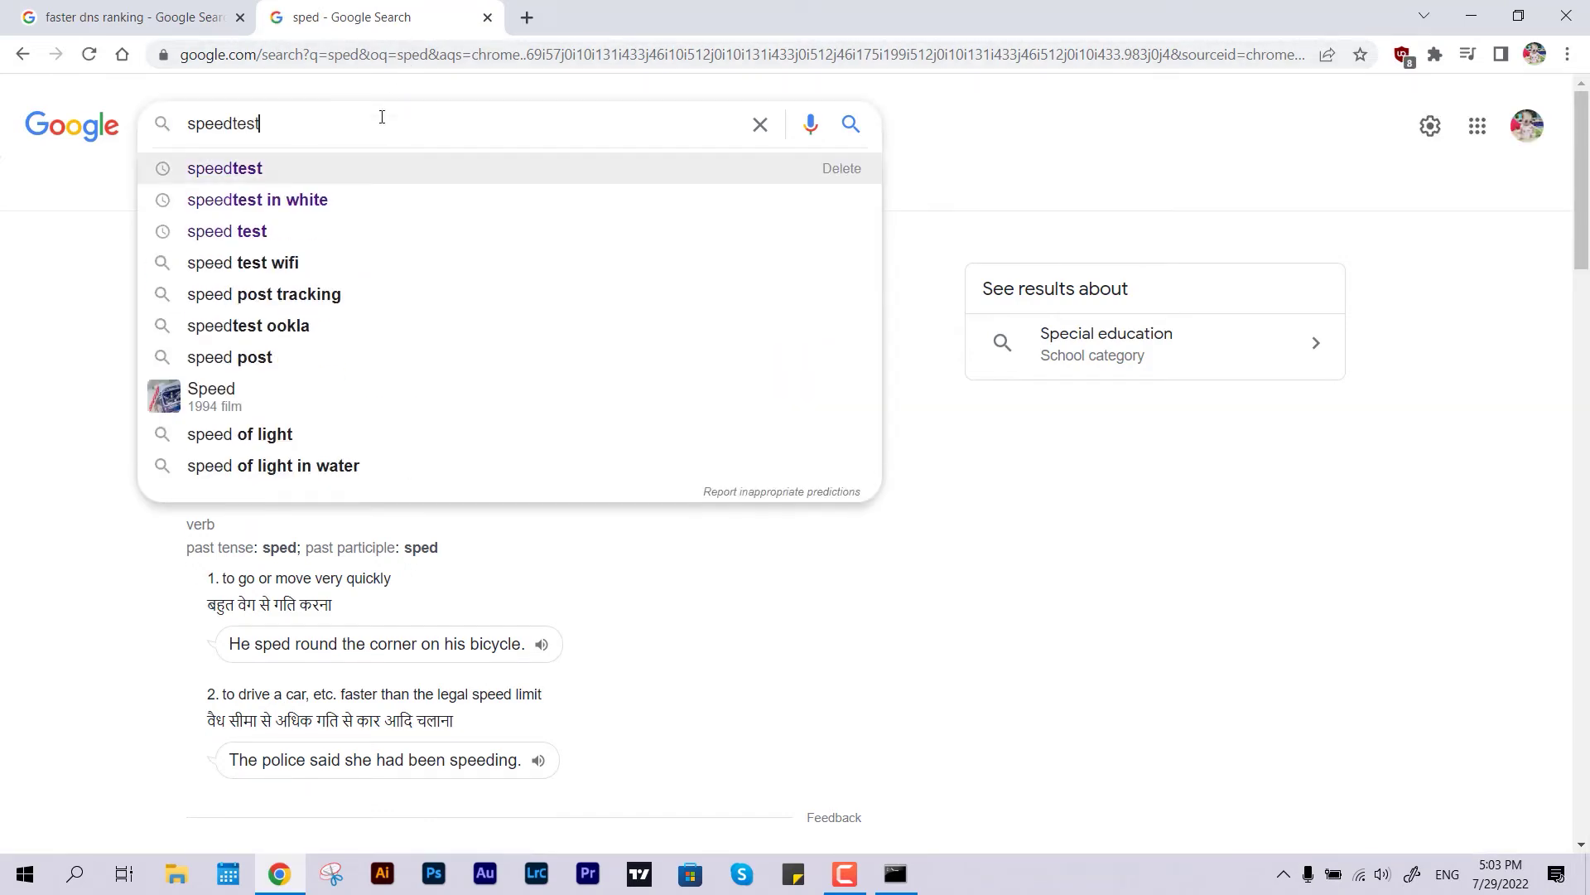
pyautogui.press('Return')
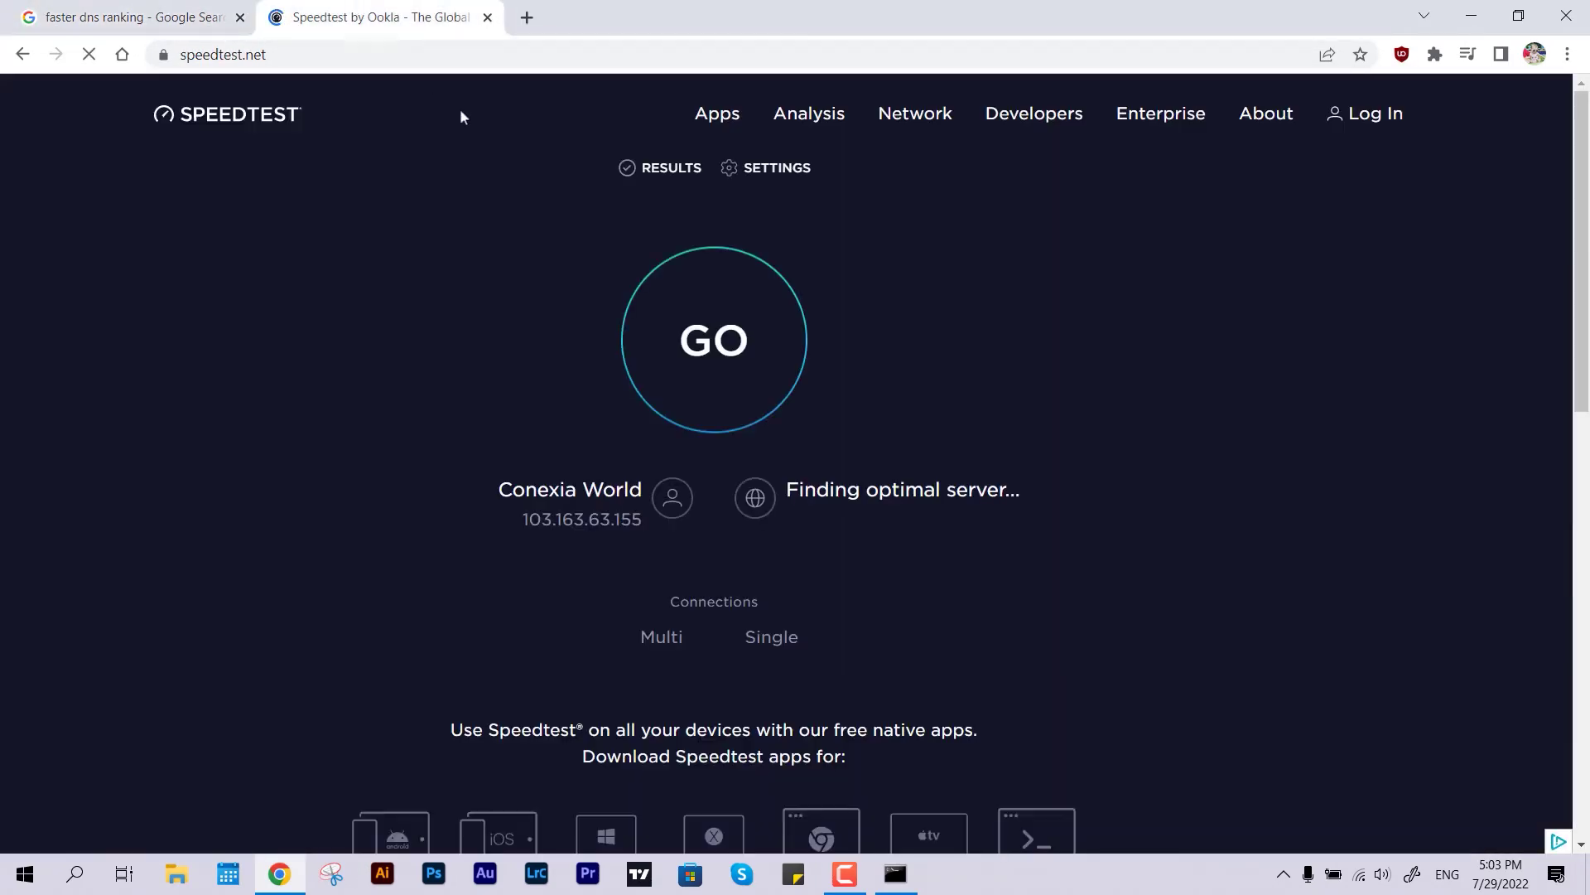
pyautogui.click(695, 354)
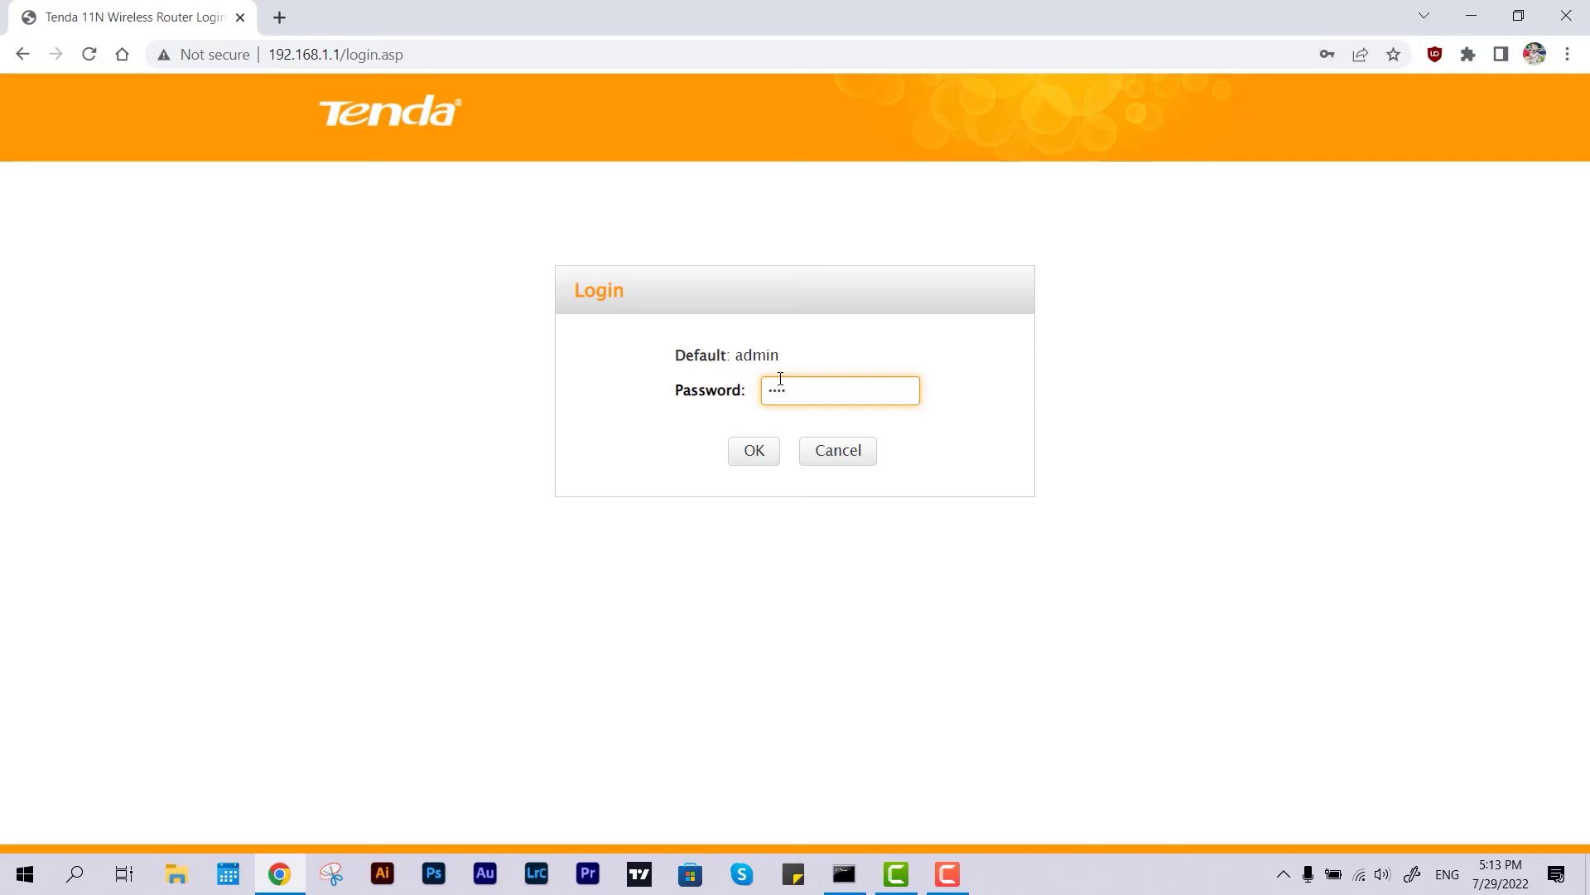
# - Log in to the Tenda 11N and enable manual DNS with primary 8.8.8.8 and alternate 8.8.4.4
pyautogui.press('Return')
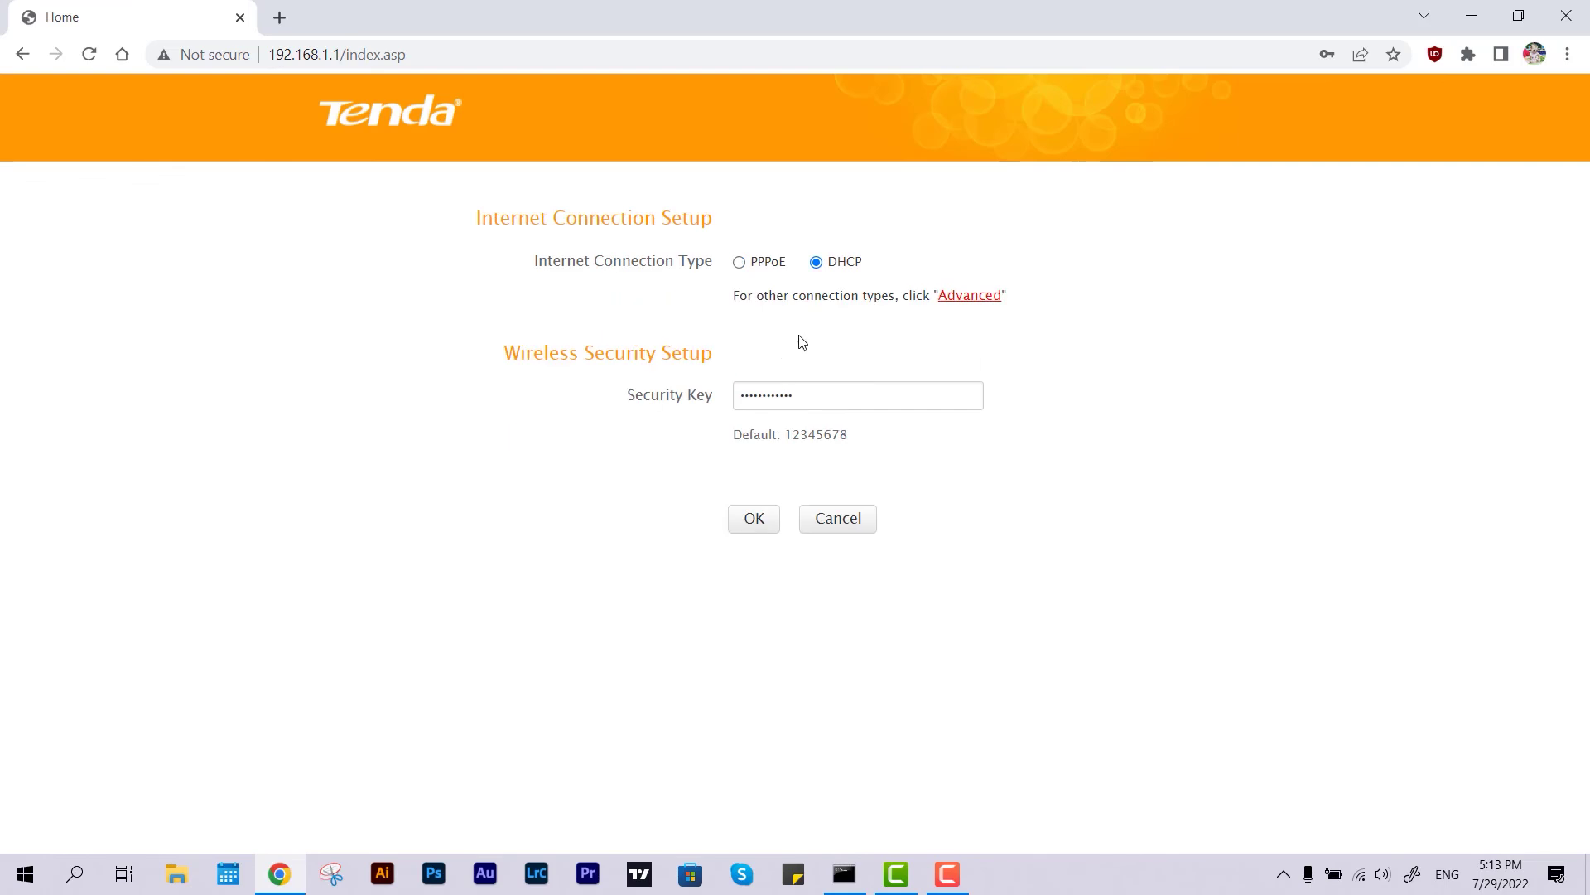
pyautogui.click(990, 295)
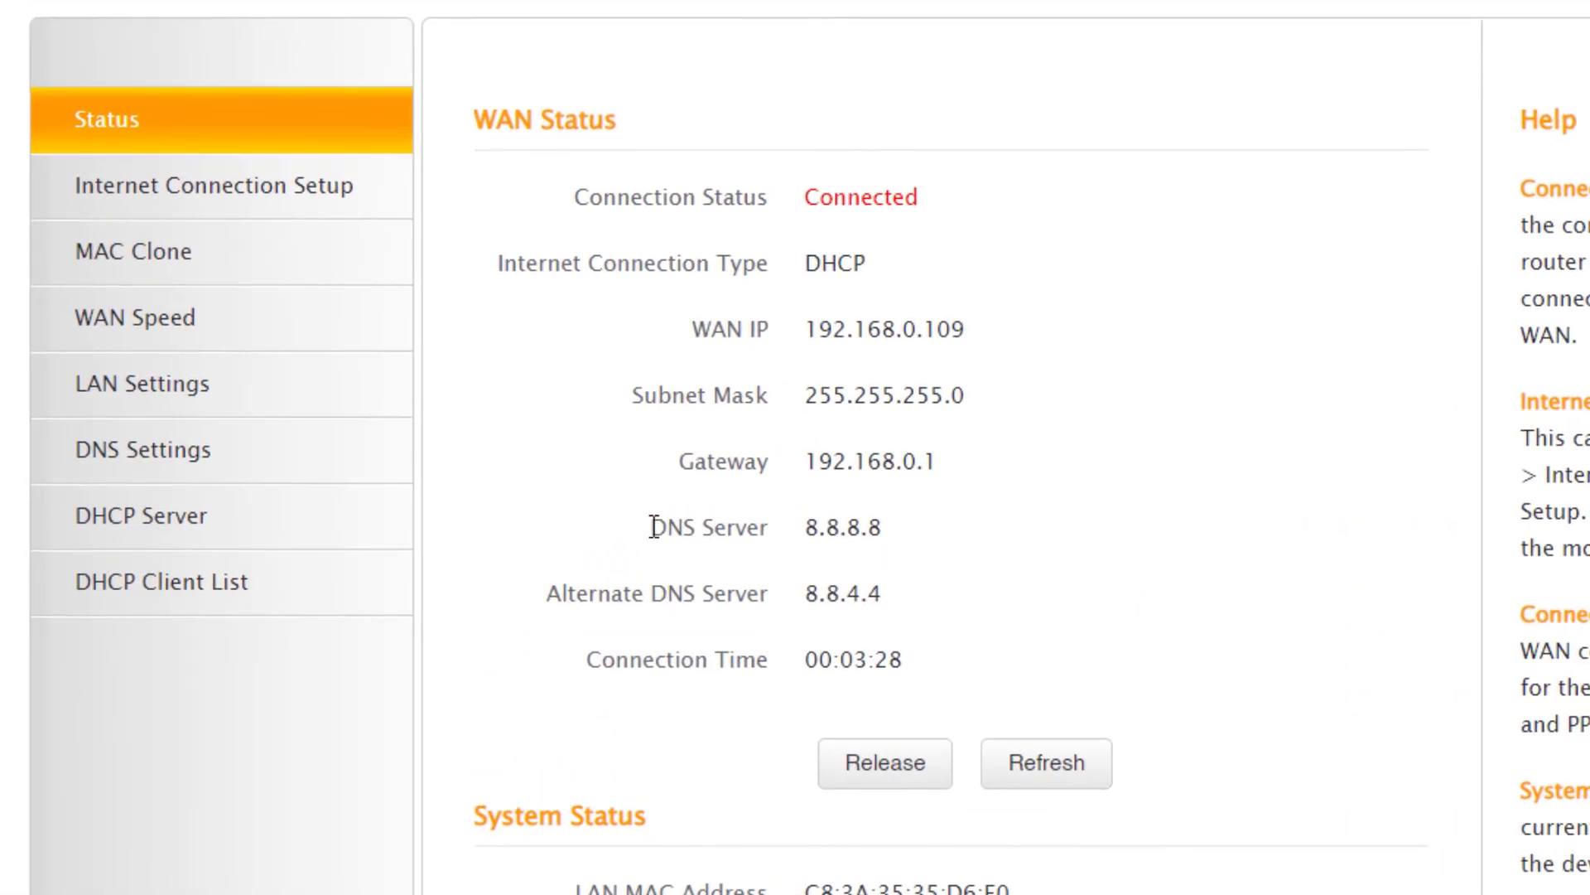
pyautogui.moveTo(655, 527); pyautogui.dragTo(903, 597)
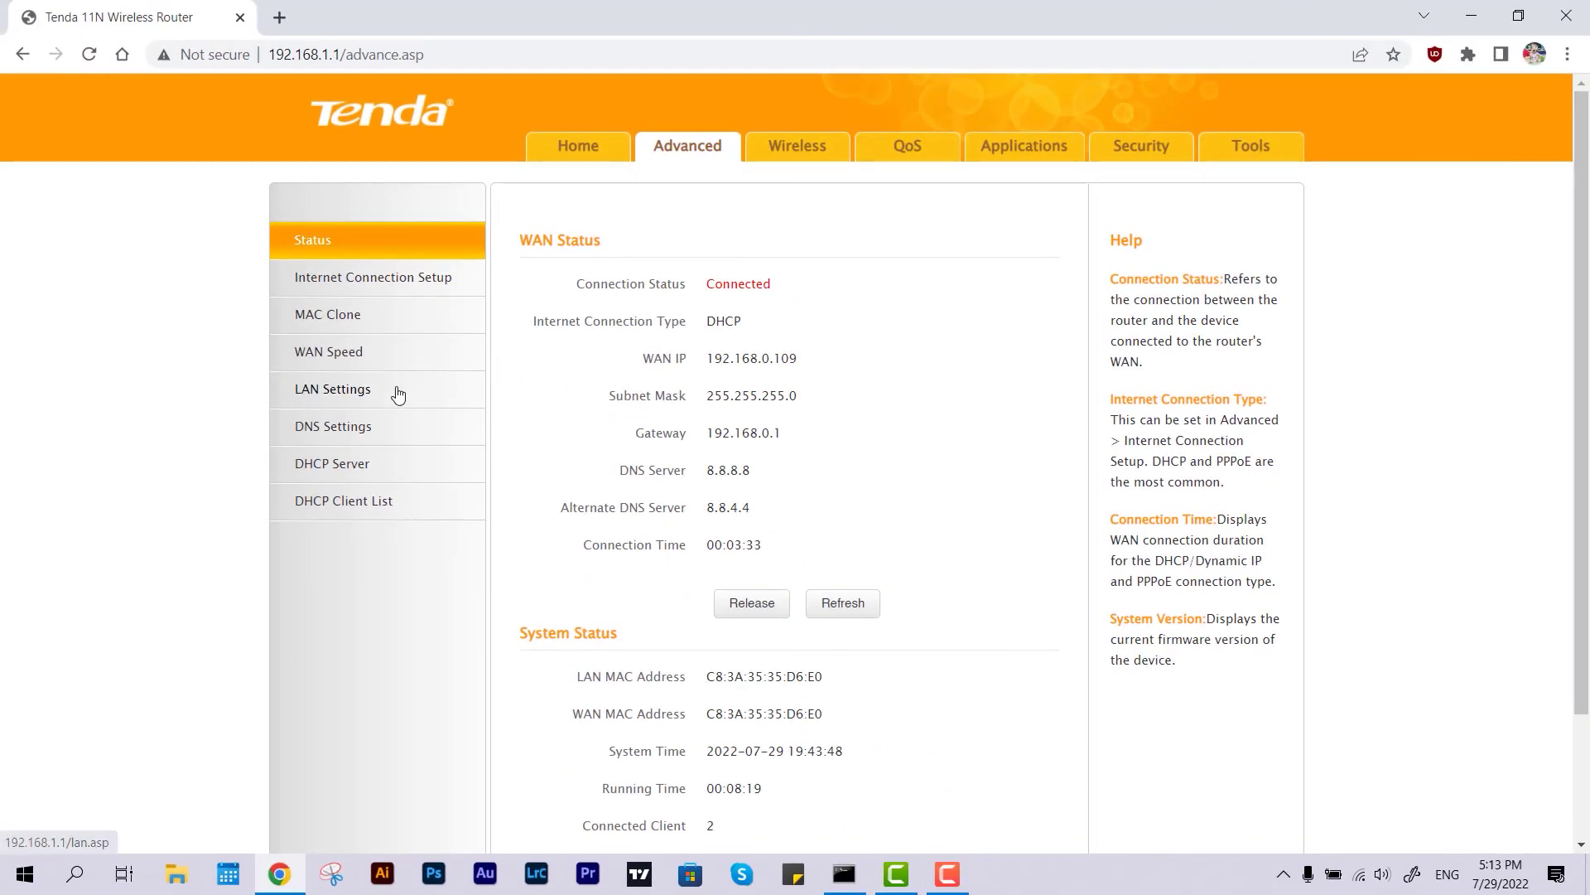
pyautogui.click(397, 426)
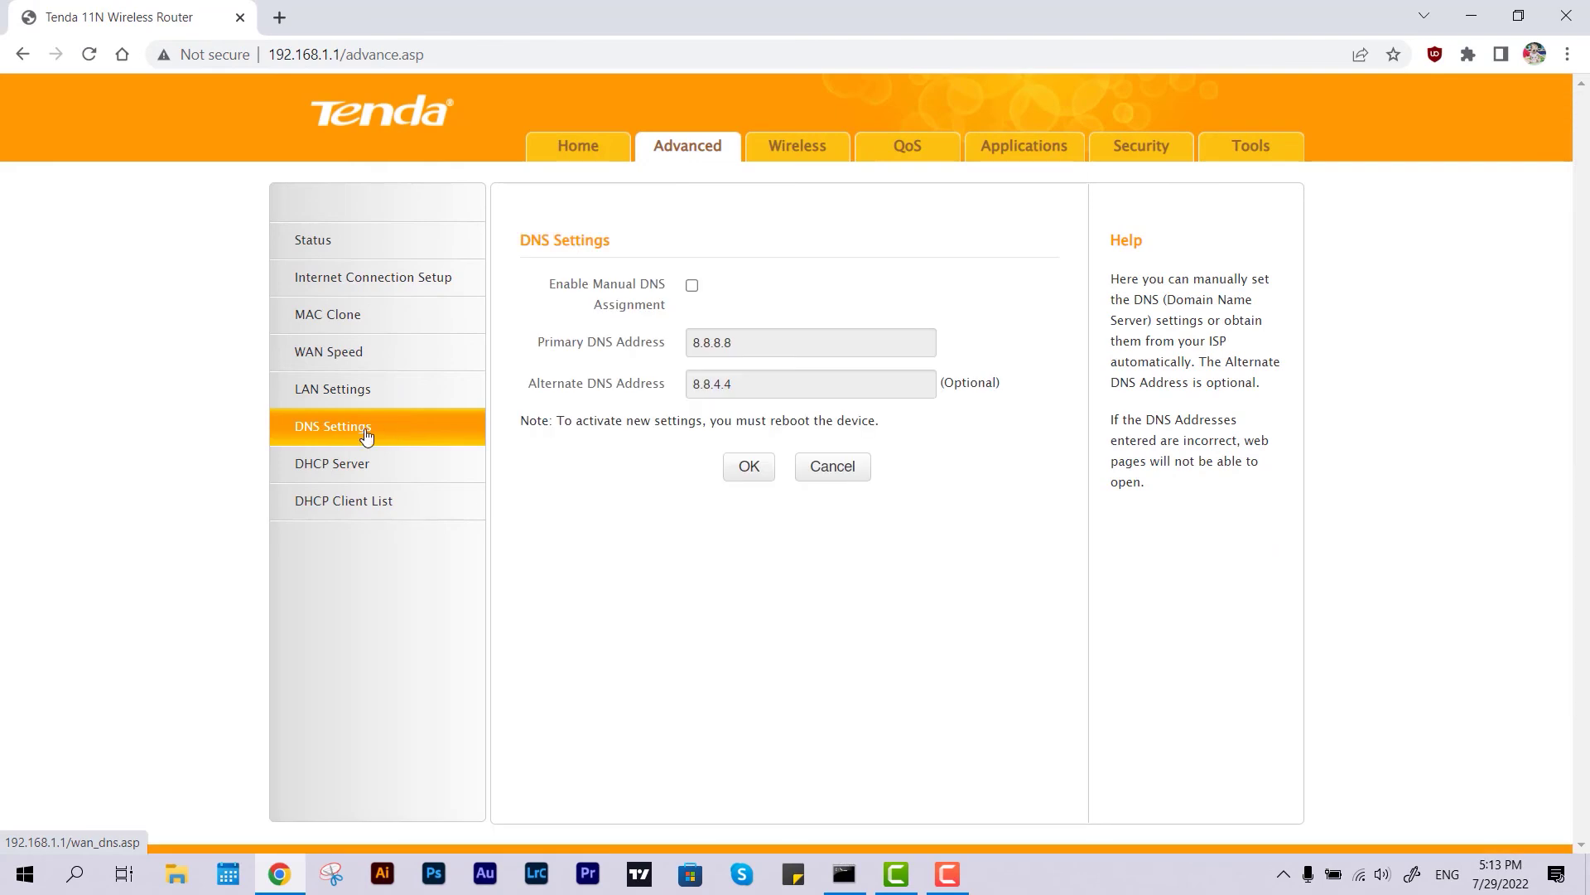
pyautogui.click(692, 286)
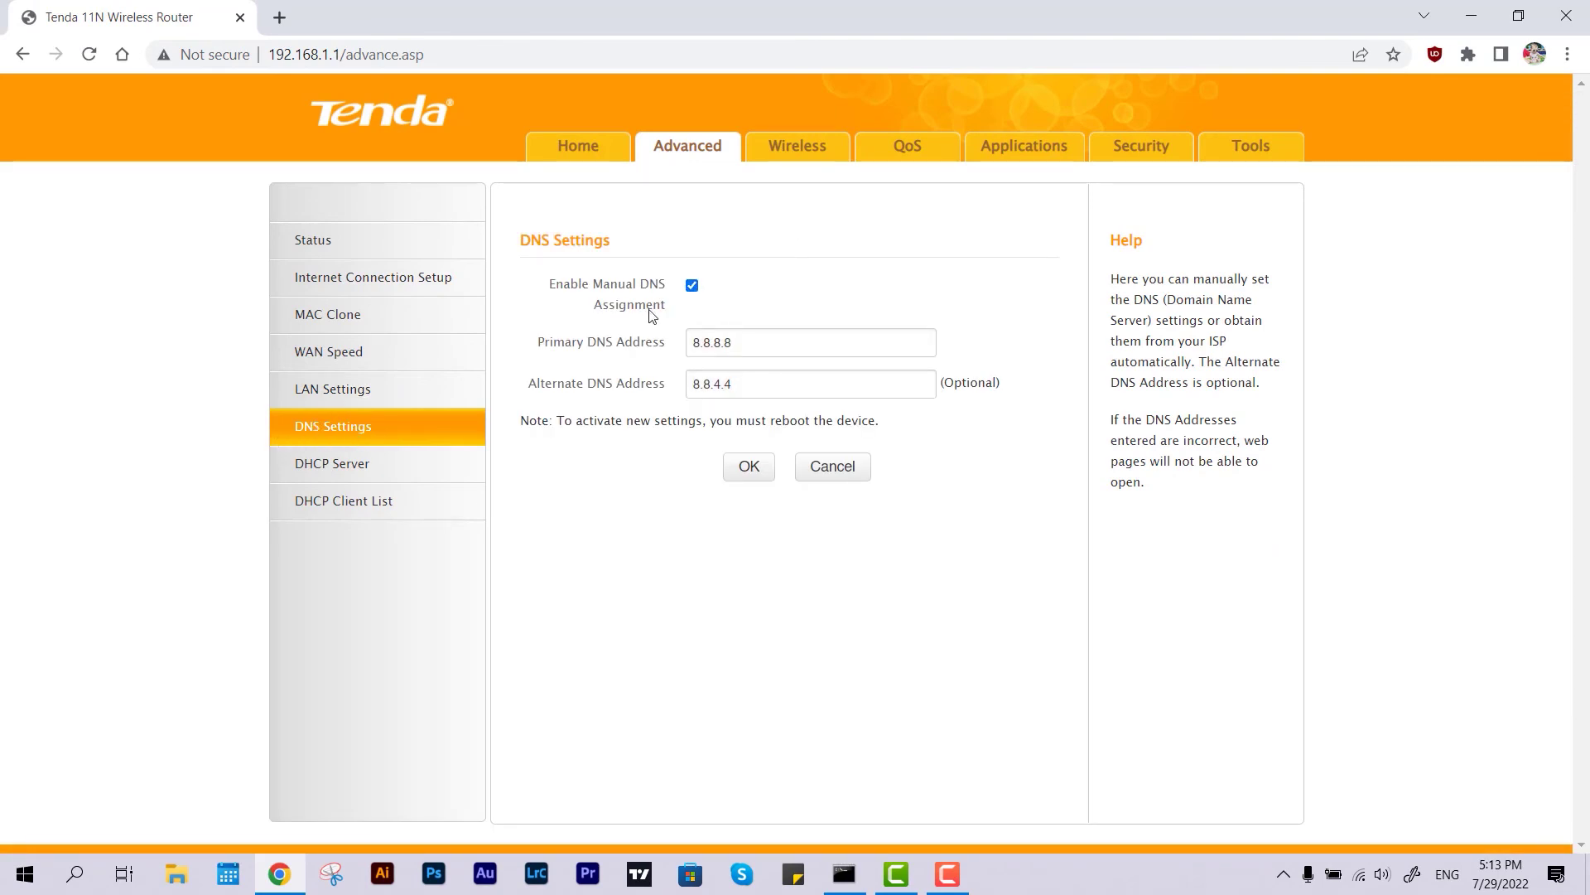
pyautogui.doubleClick(767, 355)
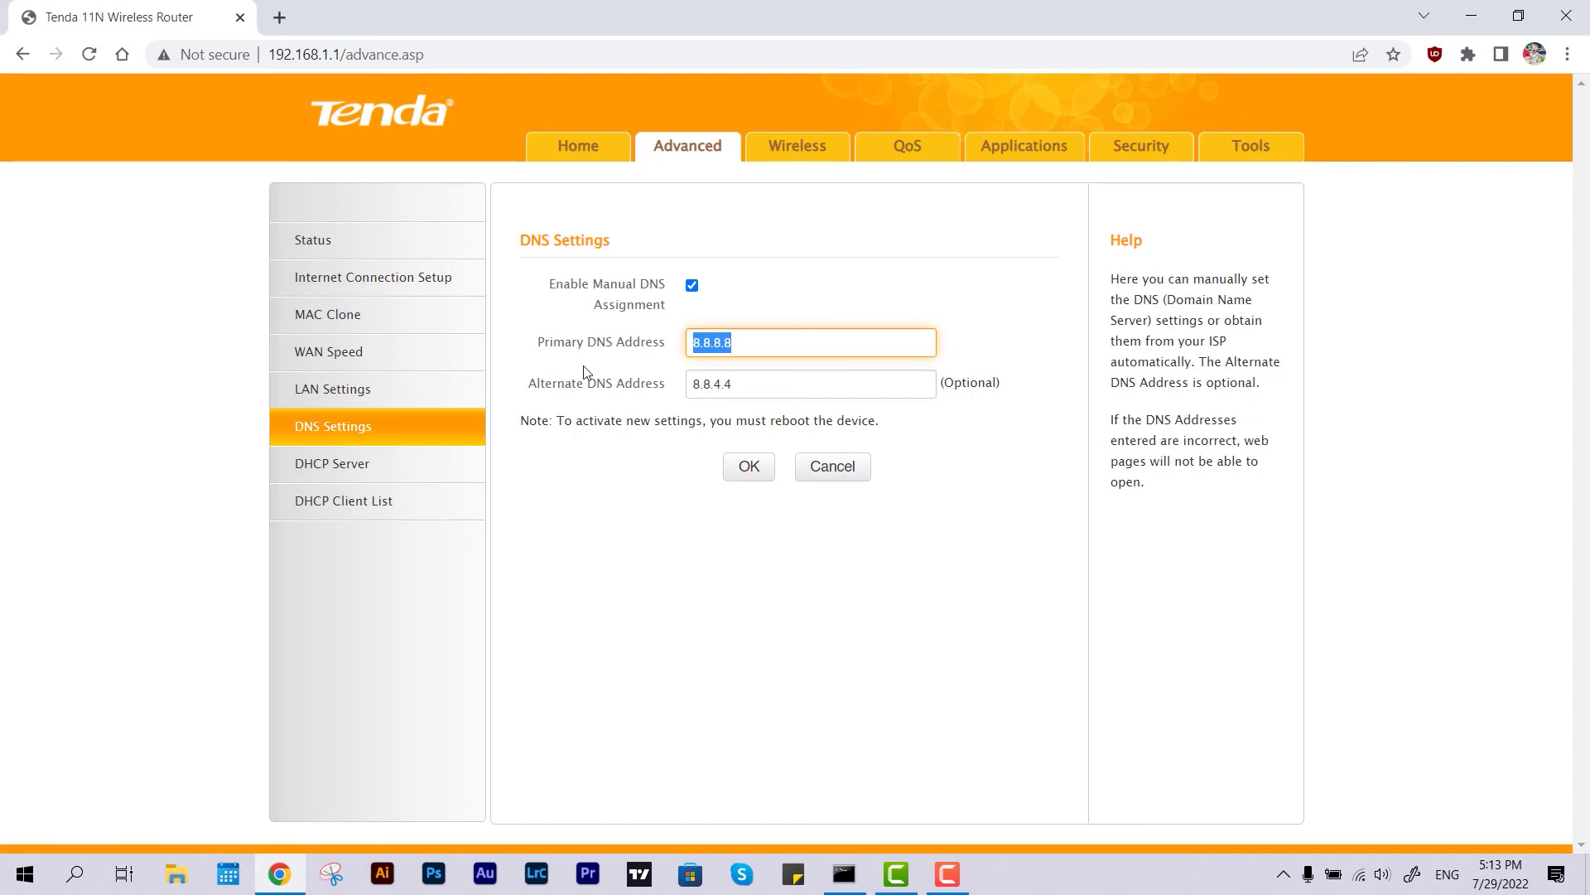
pyautogui.doubleClick(804, 386)
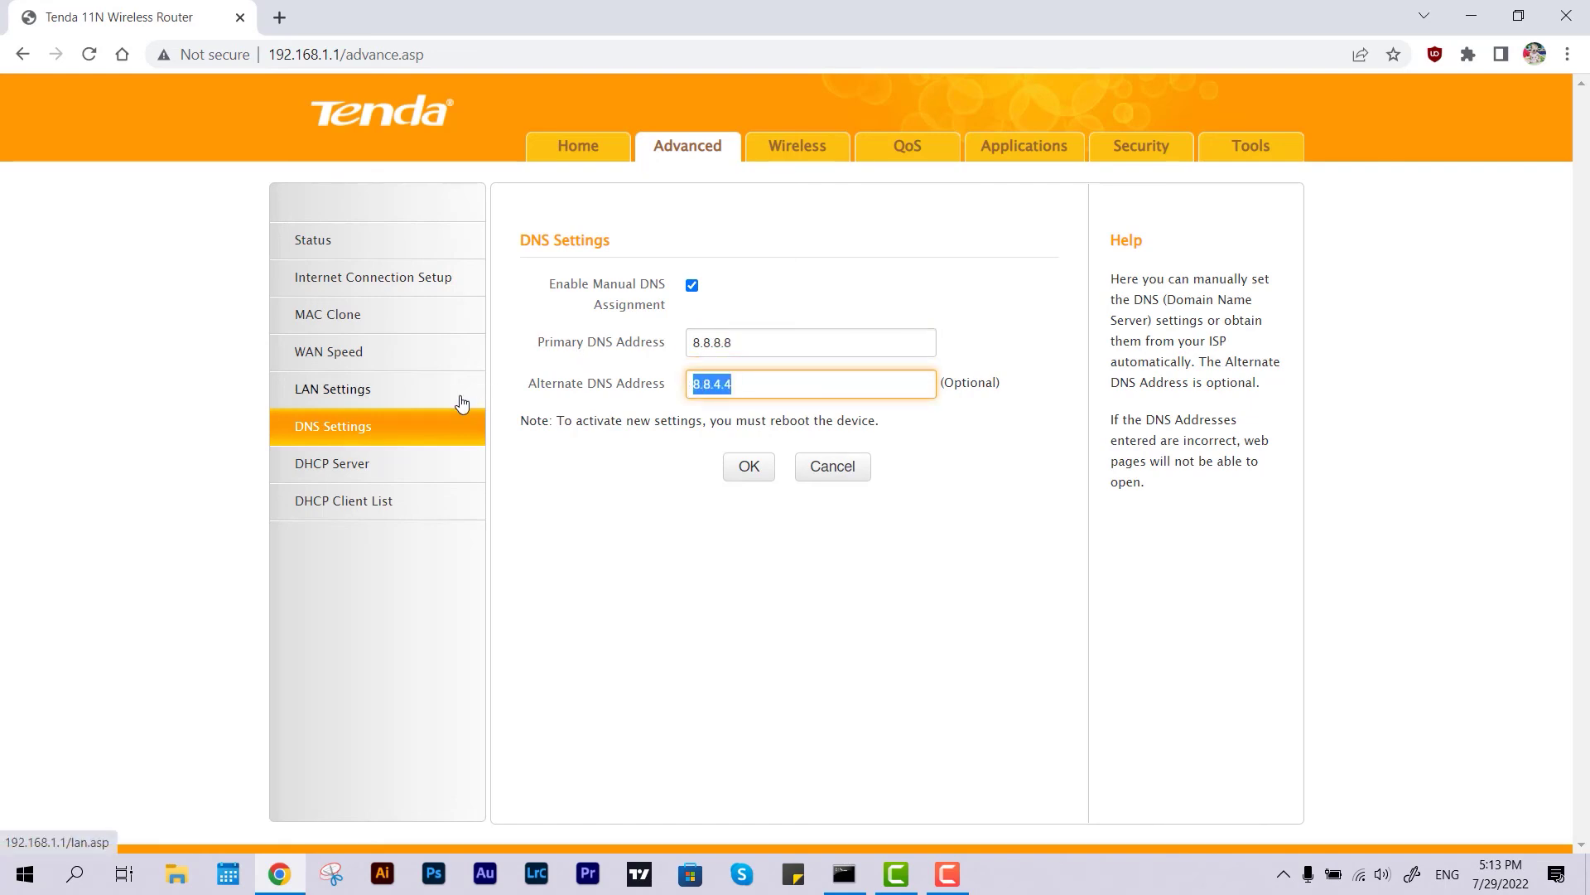